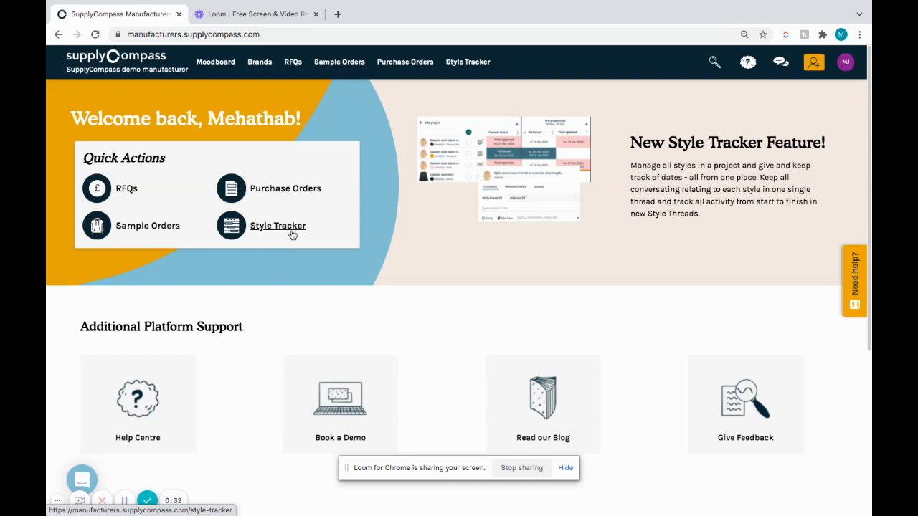
Step: Open the Style Tracker for the brand SupplyCompass Pro and load the Drop 33 project
{"action": "left_click", "coordinate": [291, 232]}
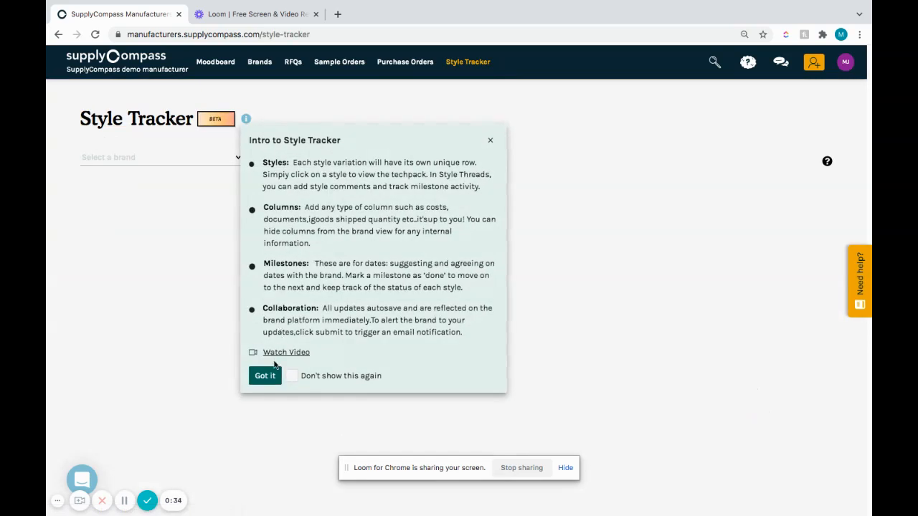
{"action": "left_click", "coordinate": [267, 377]}
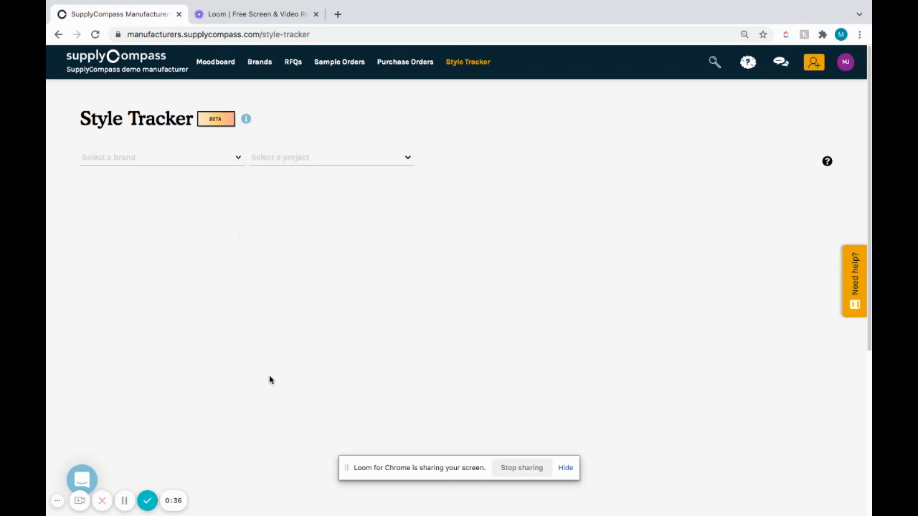
{"action": "left_click", "coordinate": [221, 164]}
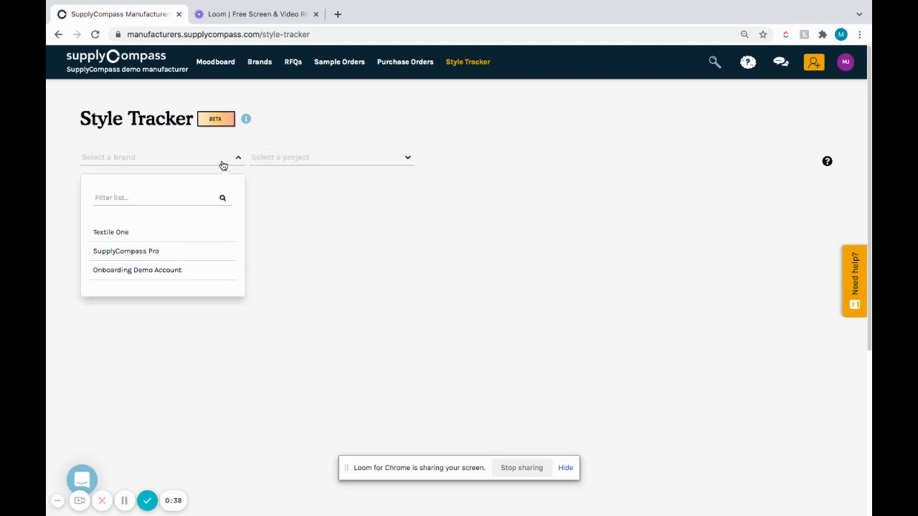
{"action": "left_click", "coordinate": [218, 256]}
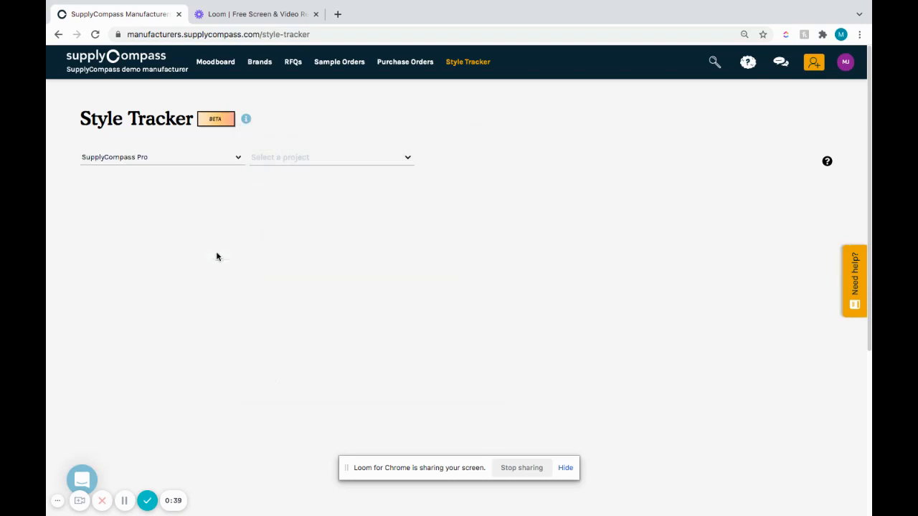
{"action": "left_click", "coordinate": [388, 159]}
{"action": "left_click_drag", "start_coordinate": [408, 233], "coordinate": [406, 361]}
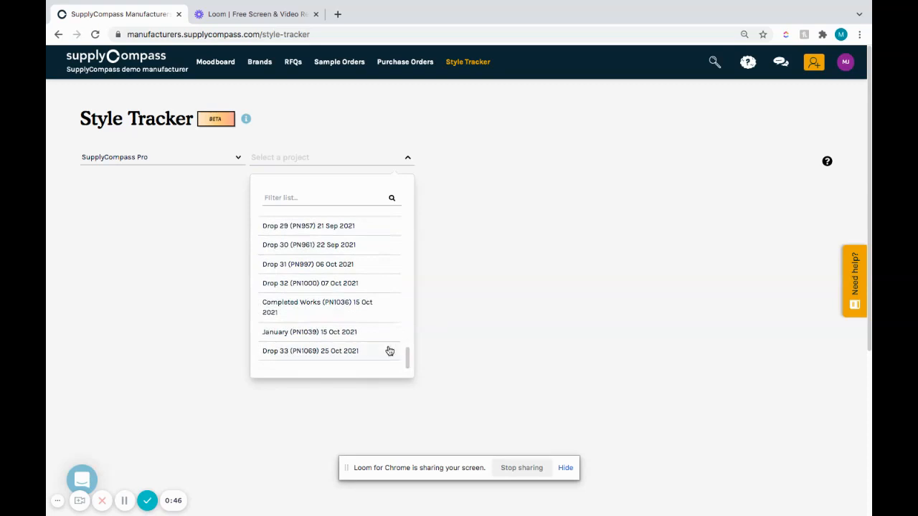
{"action": "left_click", "coordinate": [389, 351]}
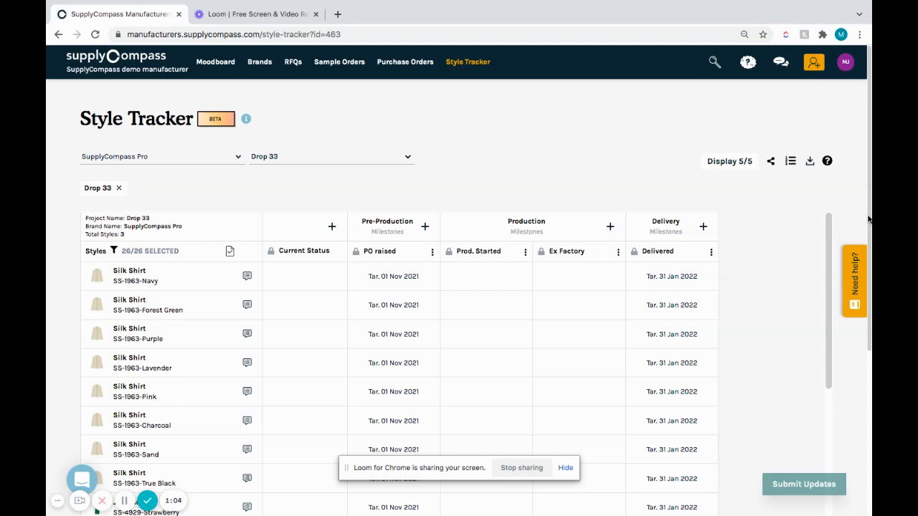
Step: Look through the project's list of styles and view the comment thread of the navy Silk Shirt
{"action": "scroll", "coordinate": [868, 221], "scroll_direction": "down", "scroll_amount": 2}
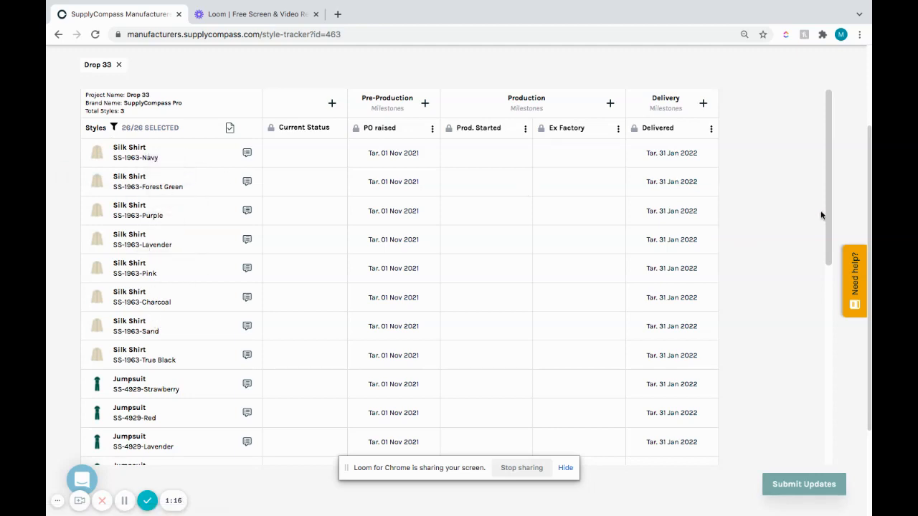
{"action": "mouse_move", "coordinate": [826, 213]}
{"action": "left_mouse_down"}
{"action": "mouse_move", "coordinate": [829, 431]}
{"action": "mouse_move", "coordinate": [823, 201]}
{"action": "left_mouse_up"}
{"action": "left_click_drag", "start_coordinate": [828, 196], "coordinate": [828, 374]}
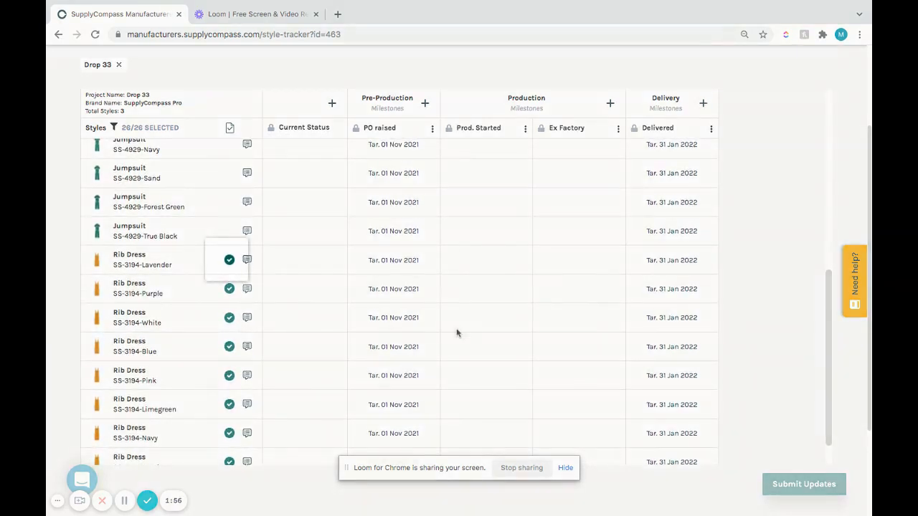
{"action": "mouse_move", "coordinate": [230, 266]}
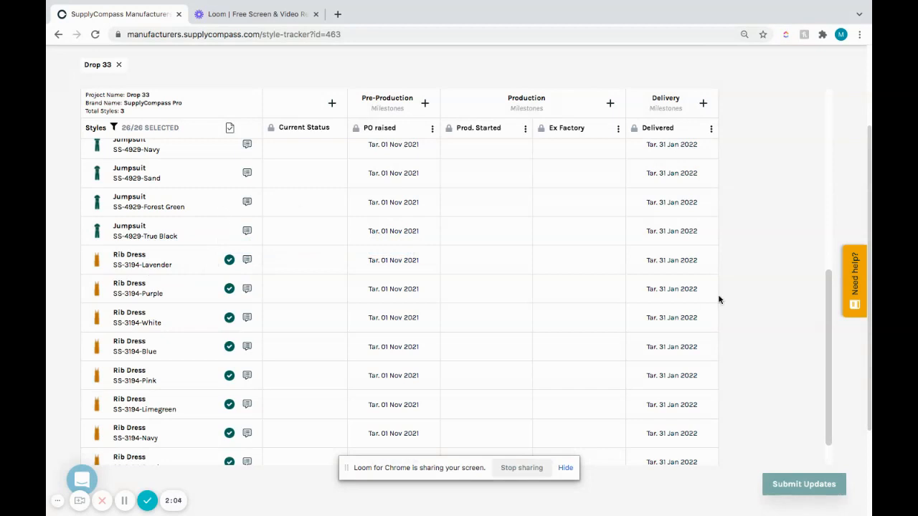
{"action": "left_click_drag", "start_coordinate": [827, 289], "coordinate": [825, 116]}
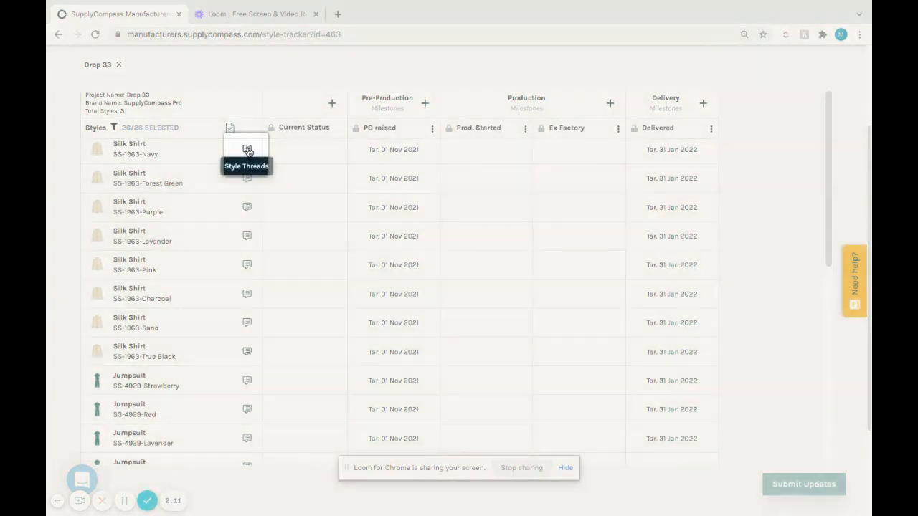
{"action": "left_click", "coordinate": [248, 150]}
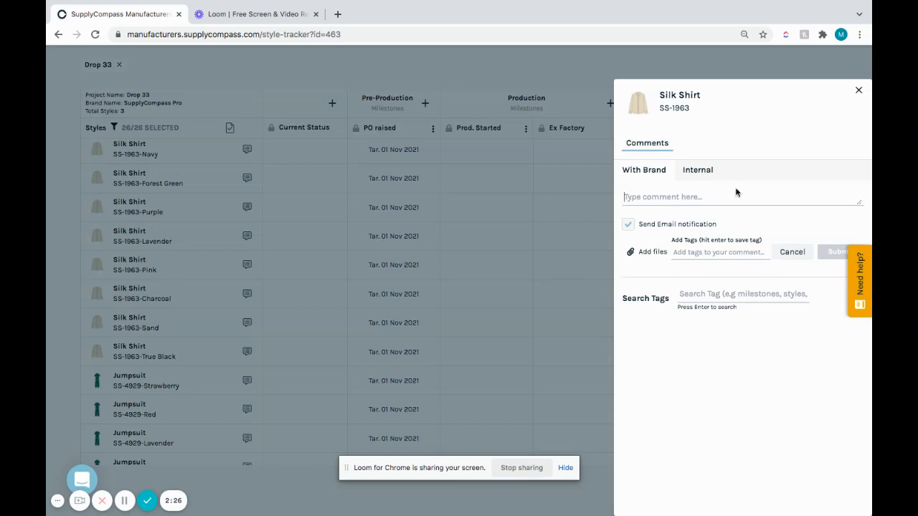
{"action": "left_click", "coordinate": [859, 92]}
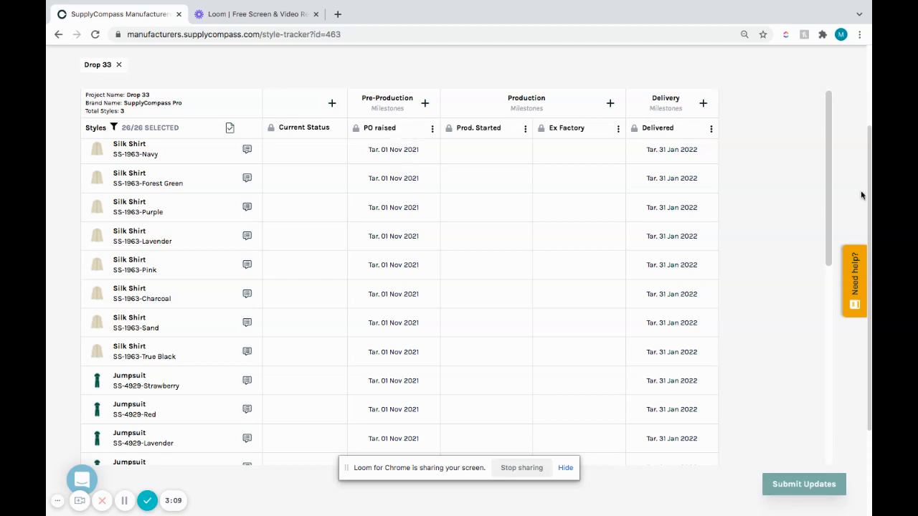
Step: Hide all columns and milestones through the tracker's display options and restore them all
{"action": "left_click_drag", "start_coordinate": [828, 176], "coordinate": [812, 162]}
{"action": "left_click_drag", "start_coordinate": [870, 171], "coordinate": [869, 112]}
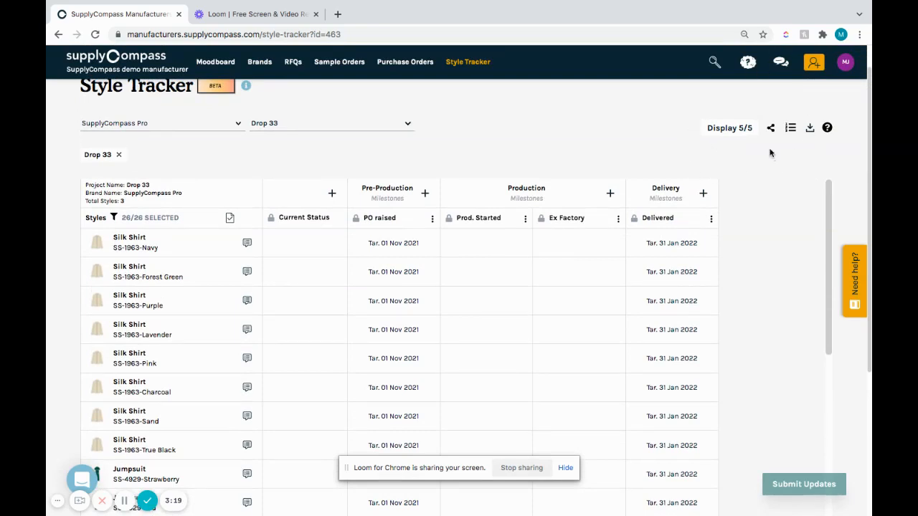
{"action": "left_click", "coordinate": [733, 130]}
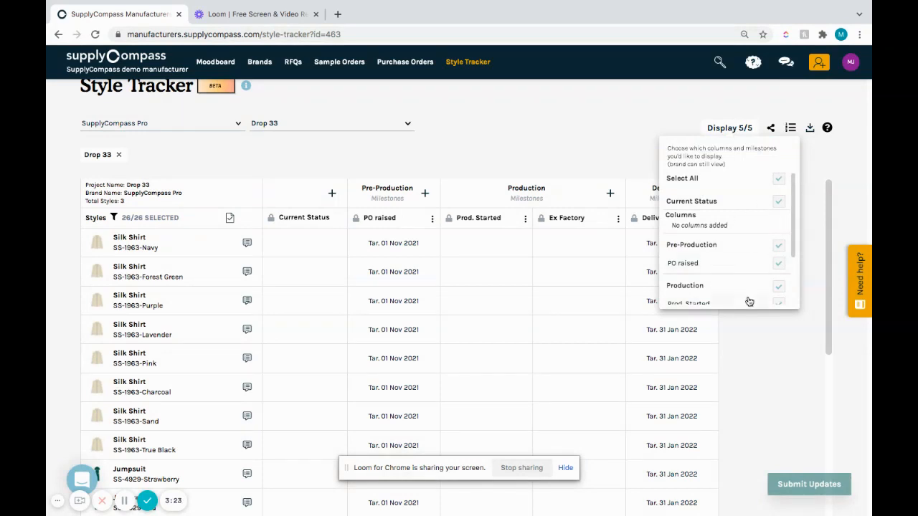
{"action": "left_click", "coordinate": [782, 181]}
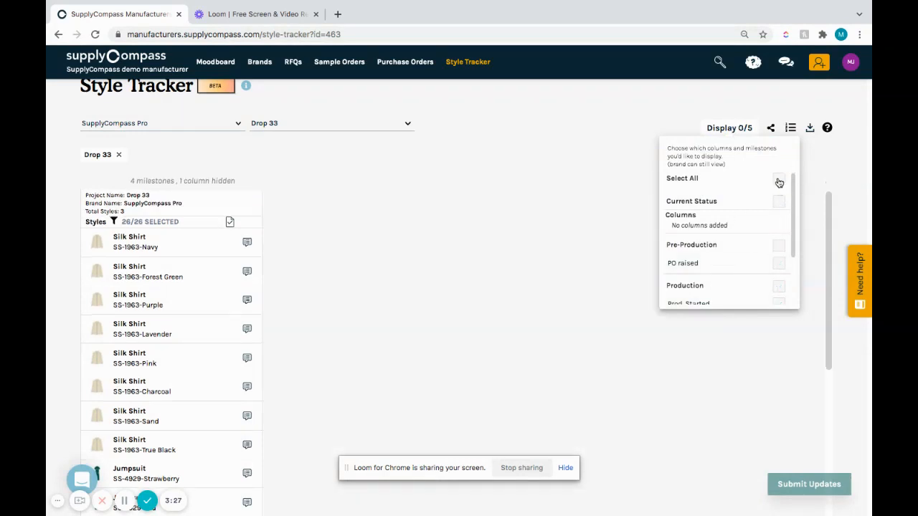
{"action": "left_click", "coordinate": [779, 183]}
{"action": "left_click", "coordinate": [805, 169]}
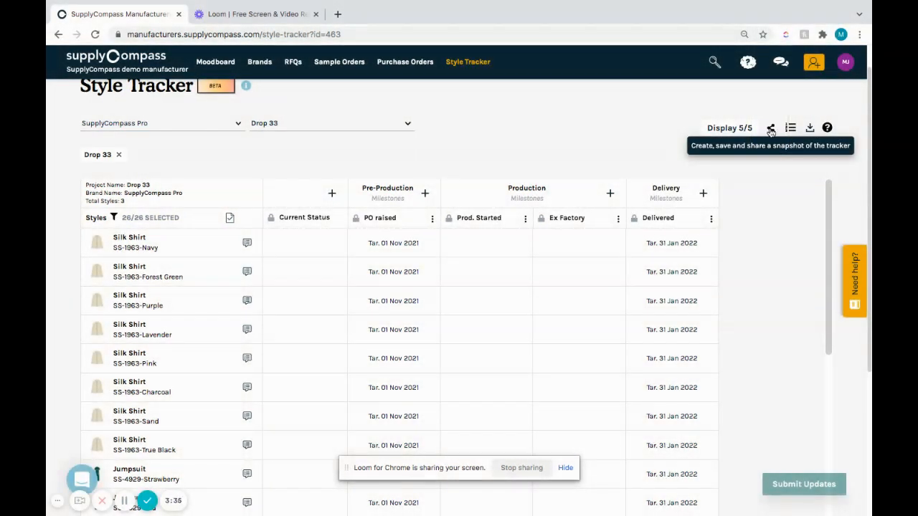
{"action": "left_click", "coordinate": [788, 133]}
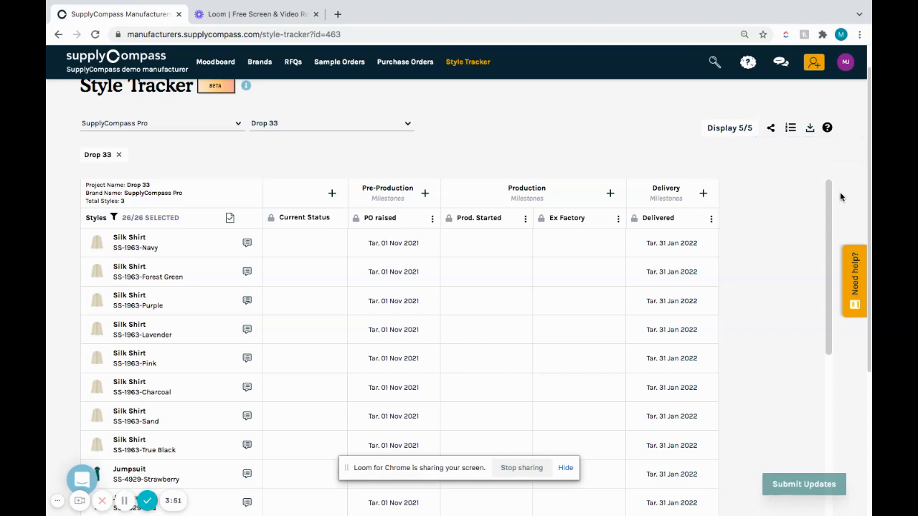
Step: Filter the tracker to display only the style Rib Dress - SS-3194 and save the filter
{"action": "left_click", "coordinate": [114, 220]}
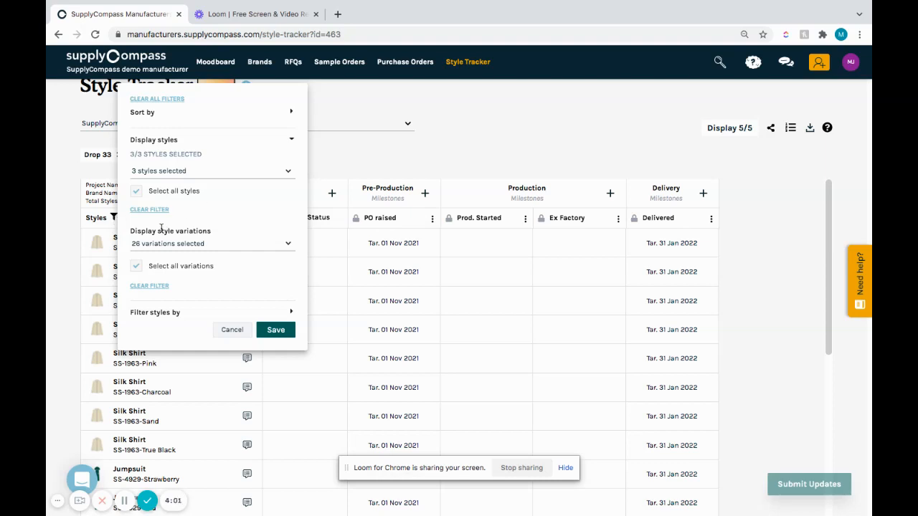
{"action": "left_click", "coordinate": [205, 172]}
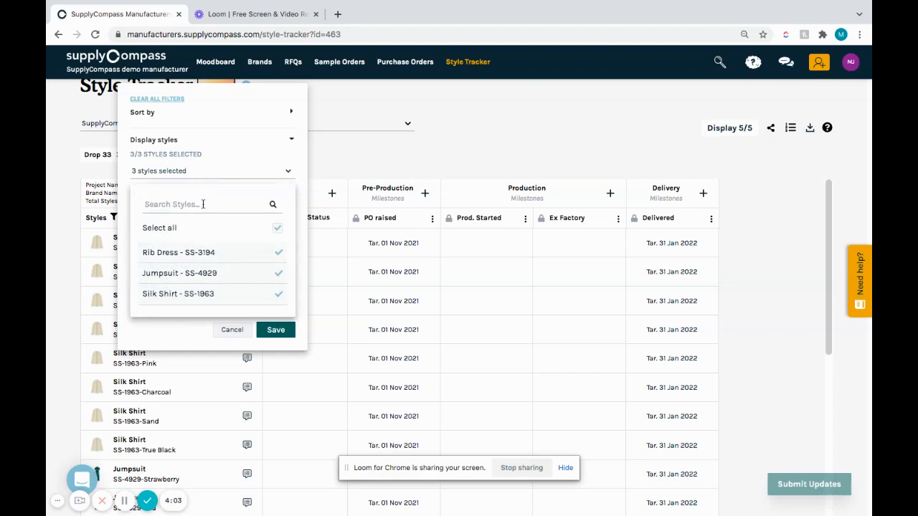
{"action": "left_click", "coordinate": [279, 229]}
{"action": "left_click", "coordinate": [267, 256]}
{"action": "left_click", "coordinate": [277, 334]}
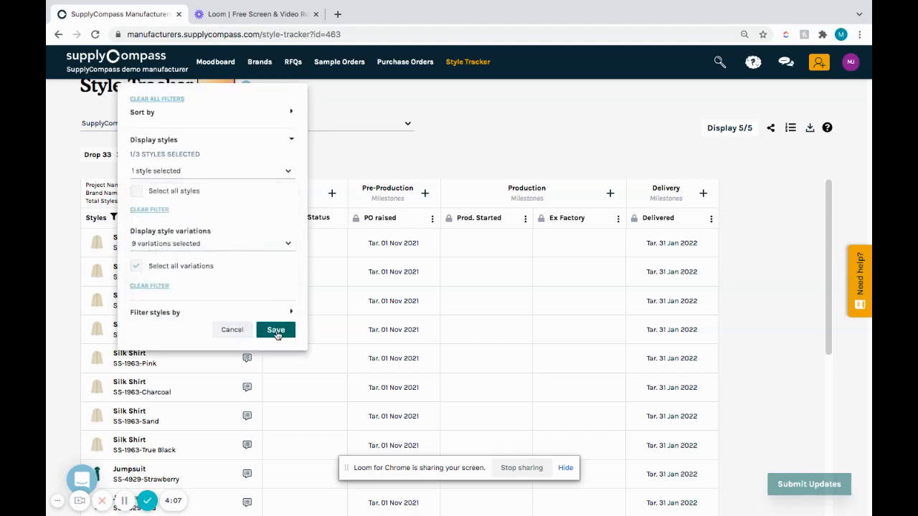
{"action": "left_click", "coordinate": [277, 331]}
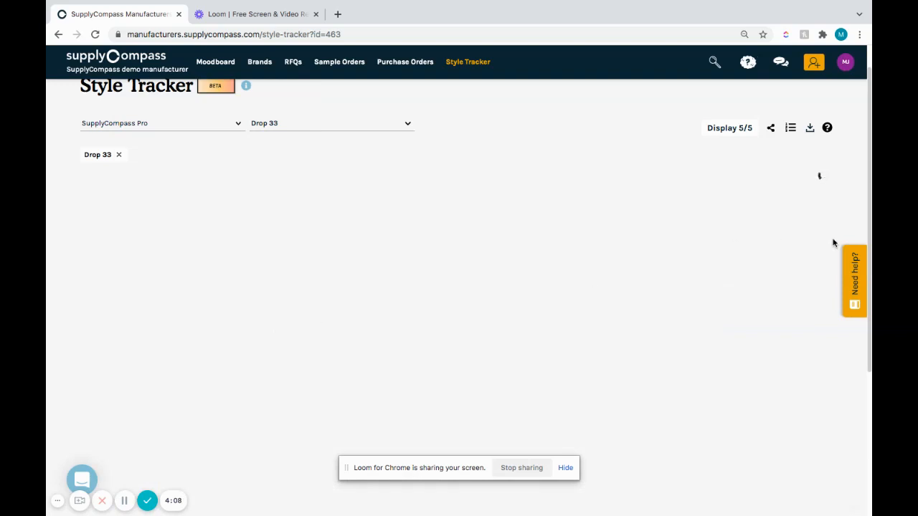
Step: Agree to the target PO raised date for the Lavender Rib Dress
{"action": "left_click_drag", "start_coordinate": [871, 190], "coordinate": [870, 253]}
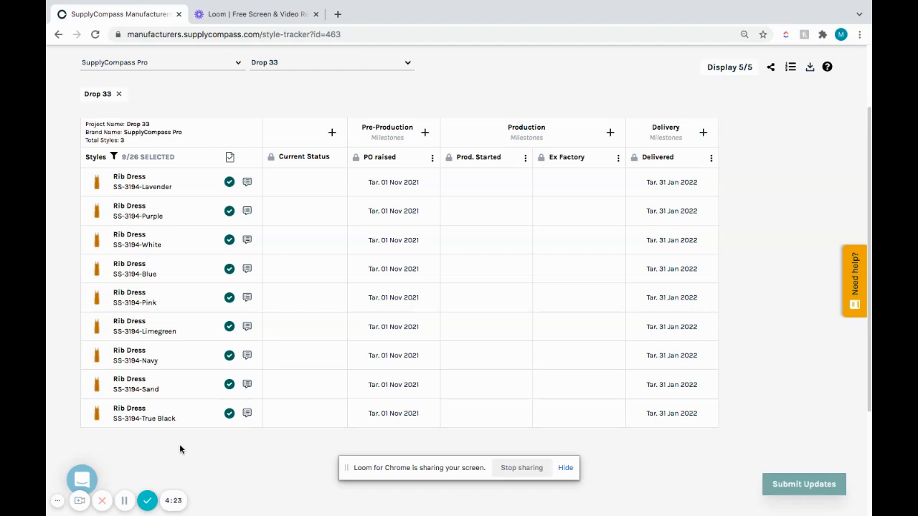
{"action": "left_click", "coordinate": [410, 187]}
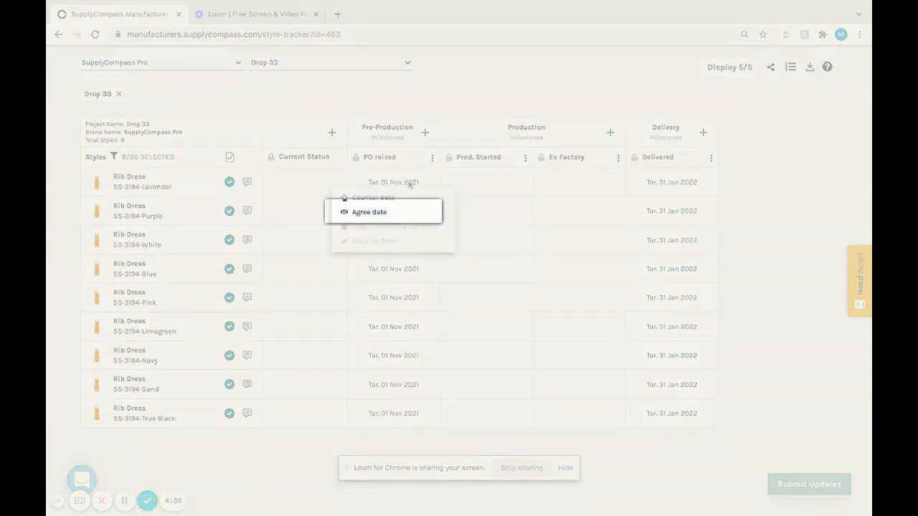
{"action": "left_click", "coordinate": [381, 213]}
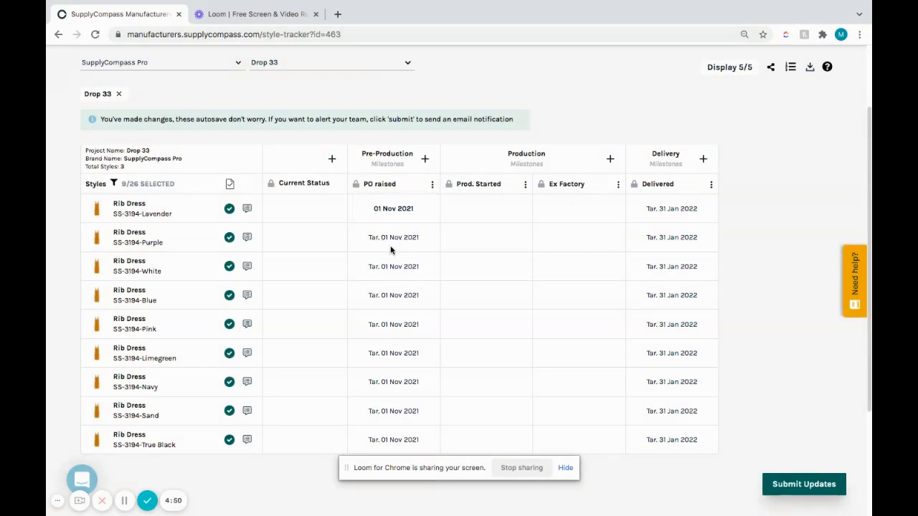
Step: Bulk-agree the PO raised dates for all displayed Rib Dress variations
{"action": "left_click", "coordinate": [433, 187]}
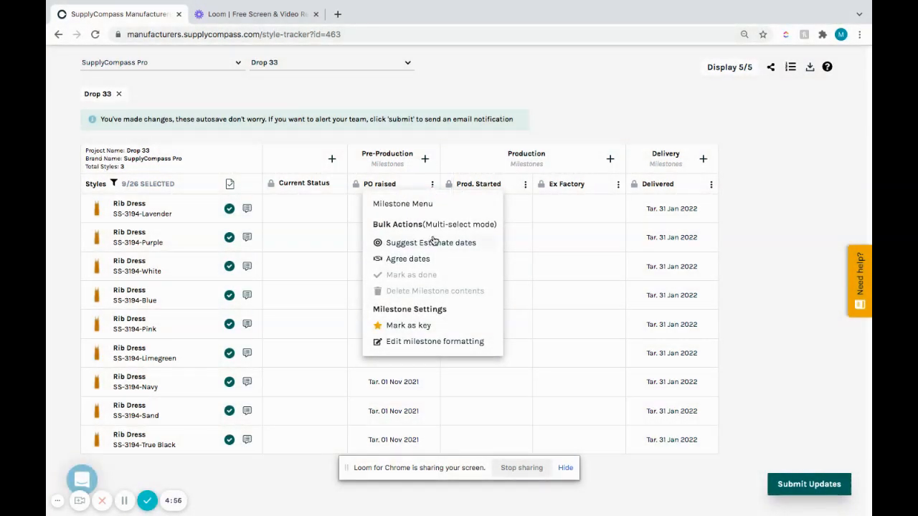
{"action": "left_click", "coordinate": [420, 260]}
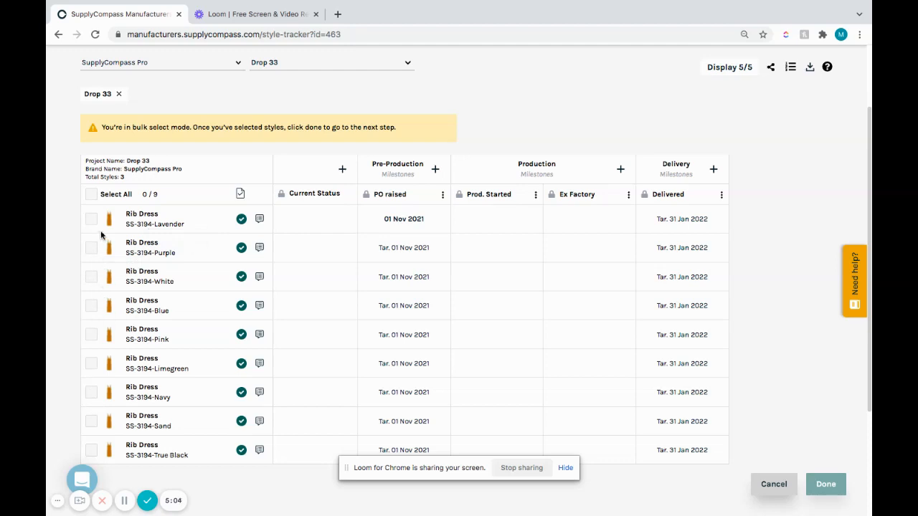
{"action": "left_click", "coordinate": [91, 197]}
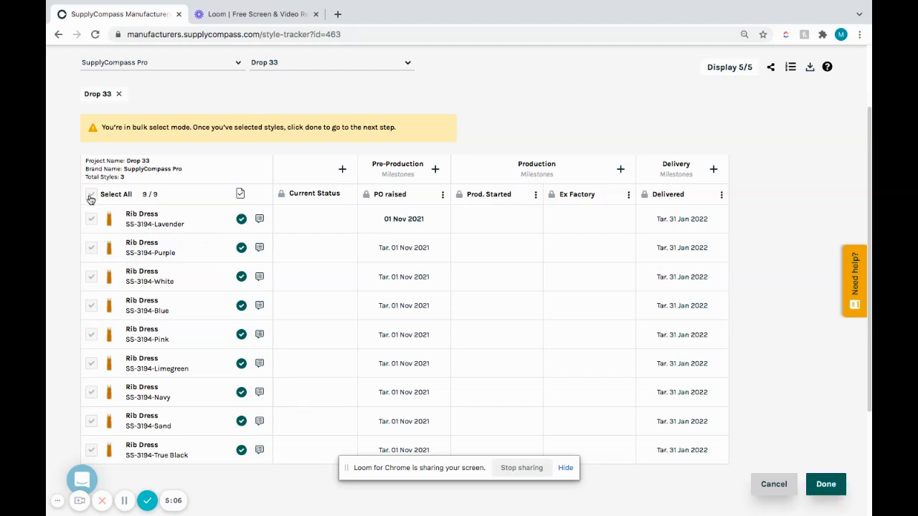
{"action": "left_click", "coordinate": [827, 484]}
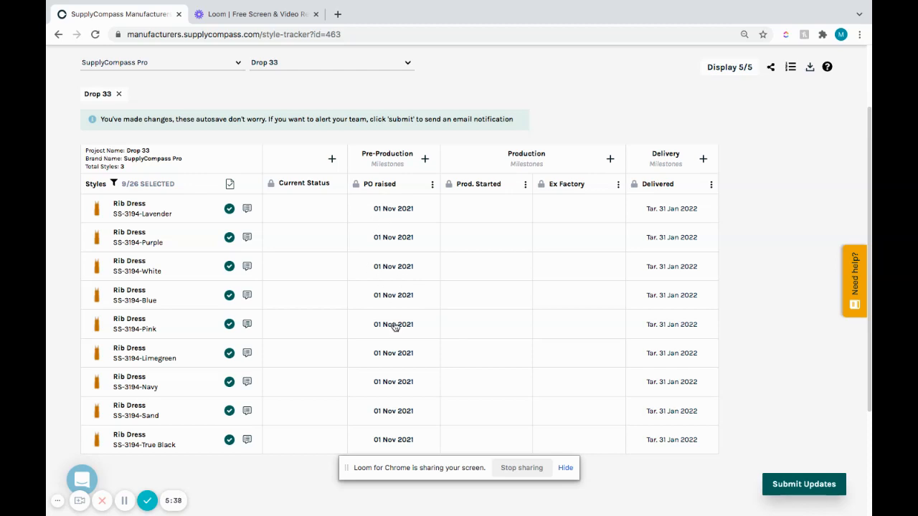
Step: Suggest 2 Nov 2021 as the Prod. Started estimate date for the Lavender, Purple, White, Blue and Pink Rib Dresses in bulk
{"action": "left_click", "coordinate": [526, 184]}
{"action": "left_click", "coordinate": [528, 244]}
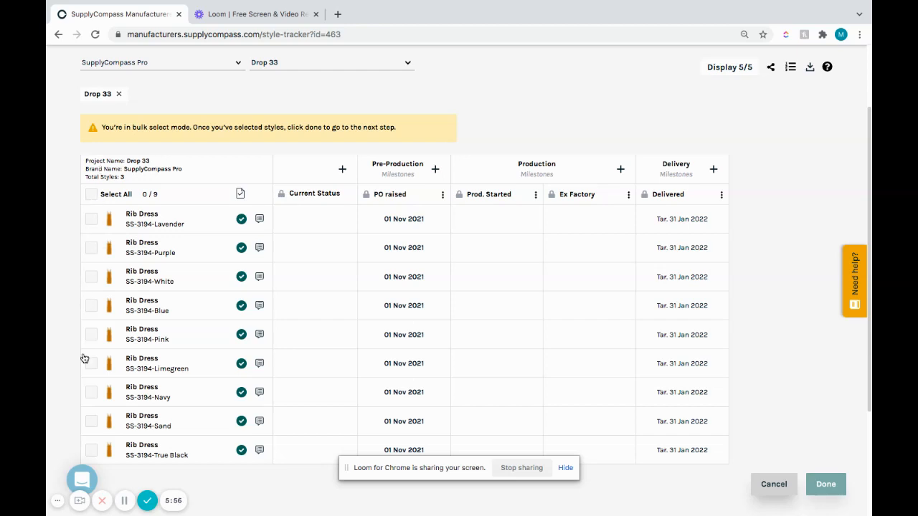
{"action": "left_click", "coordinate": [92, 221]}
{"action": "left_click", "coordinate": [92, 252]}
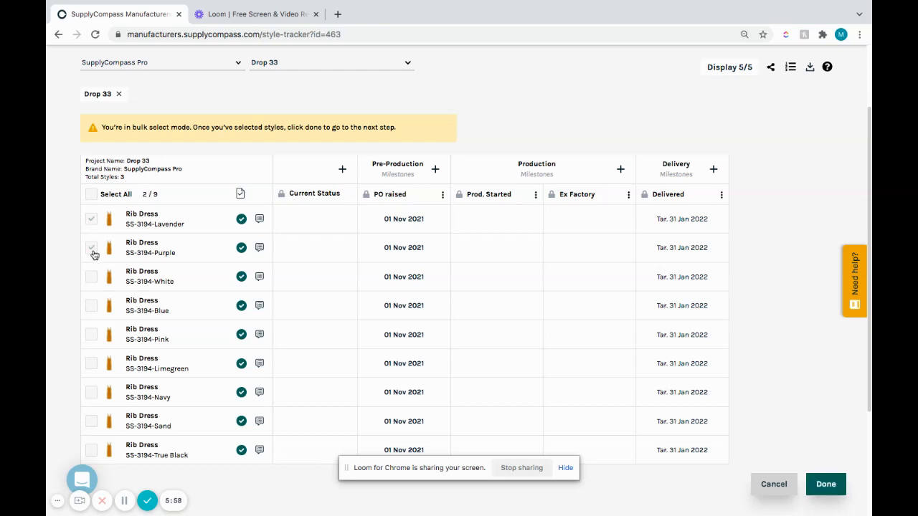
{"action": "left_click", "coordinate": [91, 281]}
{"action": "left_click", "coordinate": [91, 307]}
{"action": "left_click", "coordinate": [93, 336]}
{"action": "left_click", "coordinate": [825, 487]}
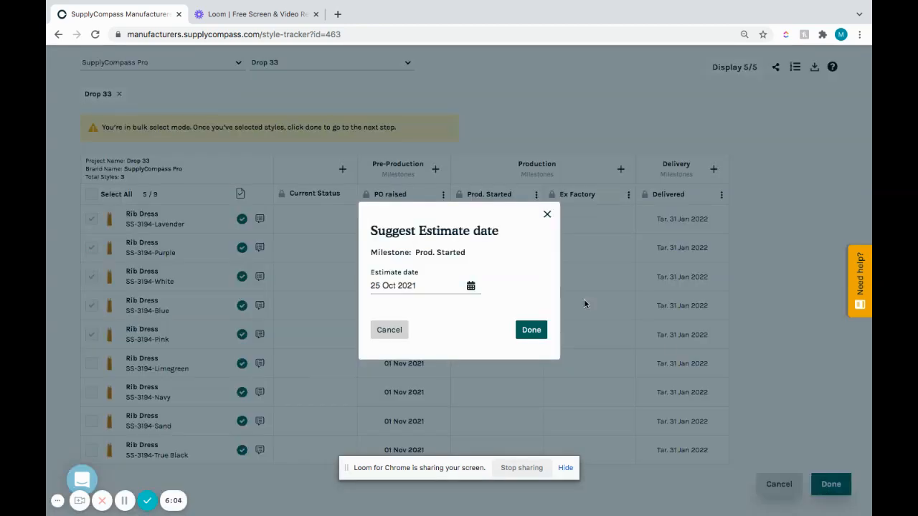
{"action": "left_click", "coordinate": [470, 287]}
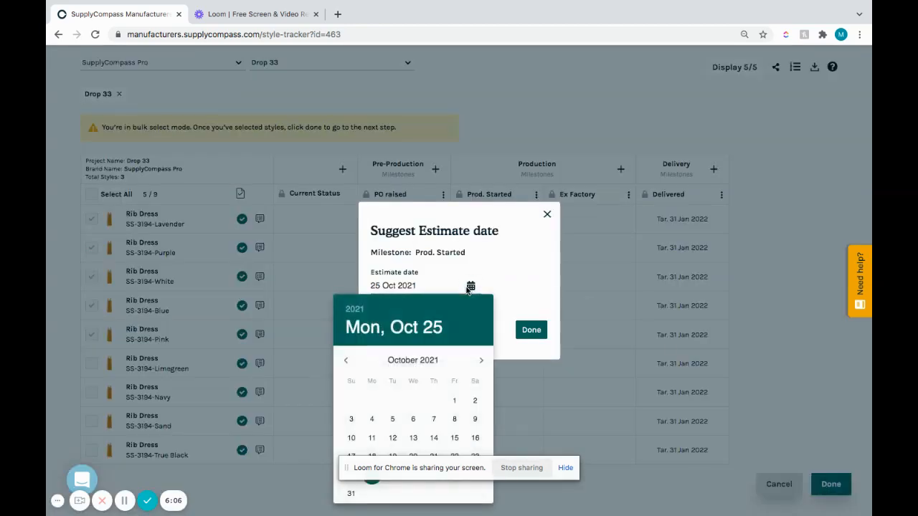
{"action": "left_click", "coordinate": [483, 361]}
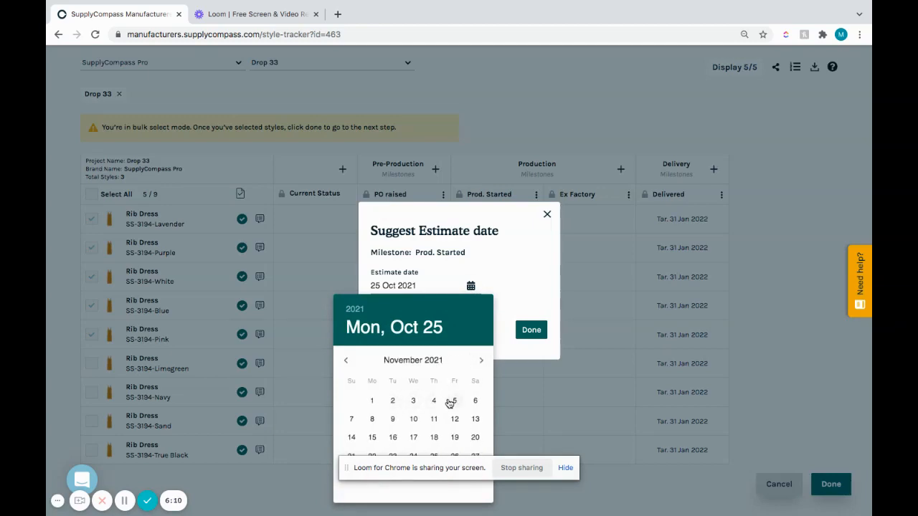
{"action": "left_click", "coordinate": [394, 401]}
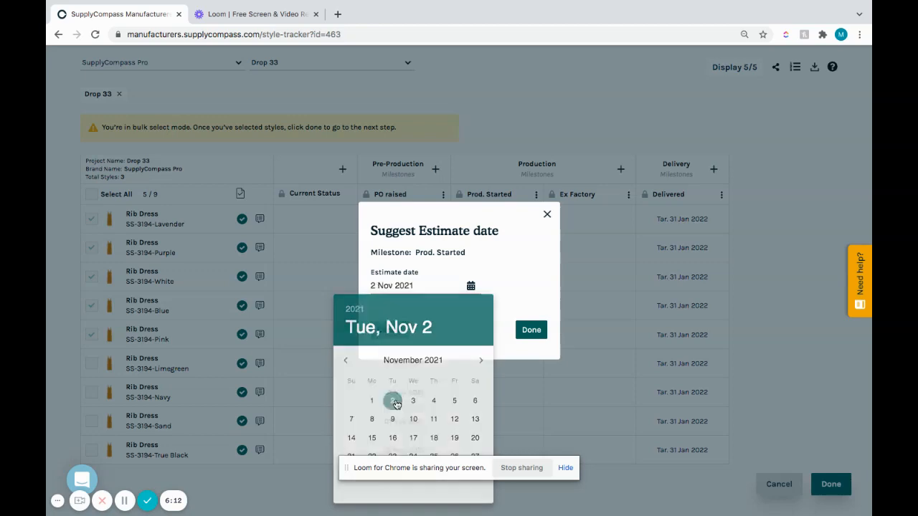
{"action": "left_click", "coordinate": [535, 337]}
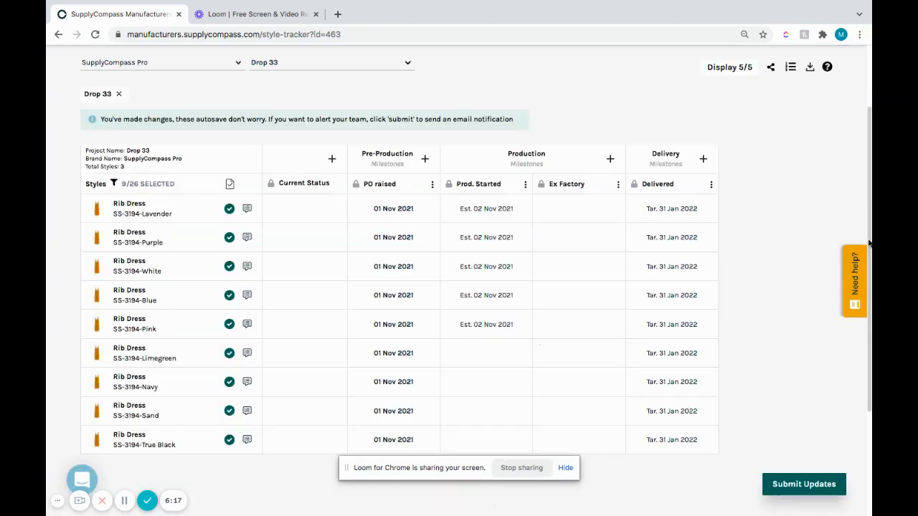
Step: Suggest 9 Nov 2021 as the Prod. Started estimate date for the Limegreen, Navy, Sand and True Black Rib Dresses in bulk
{"action": "left_click_drag", "start_coordinate": [870, 244], "coordinate": [870, 276]}
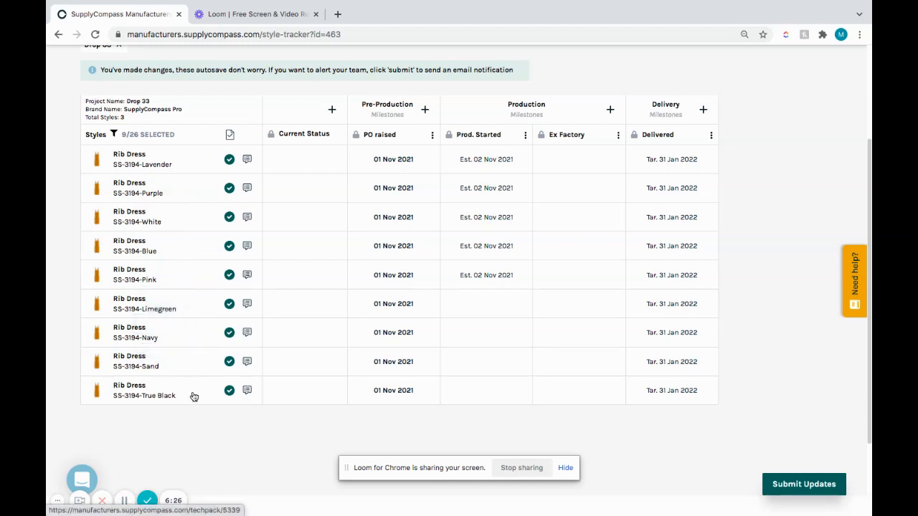
{"action": "left_click", "coordinate": [525, 134]}
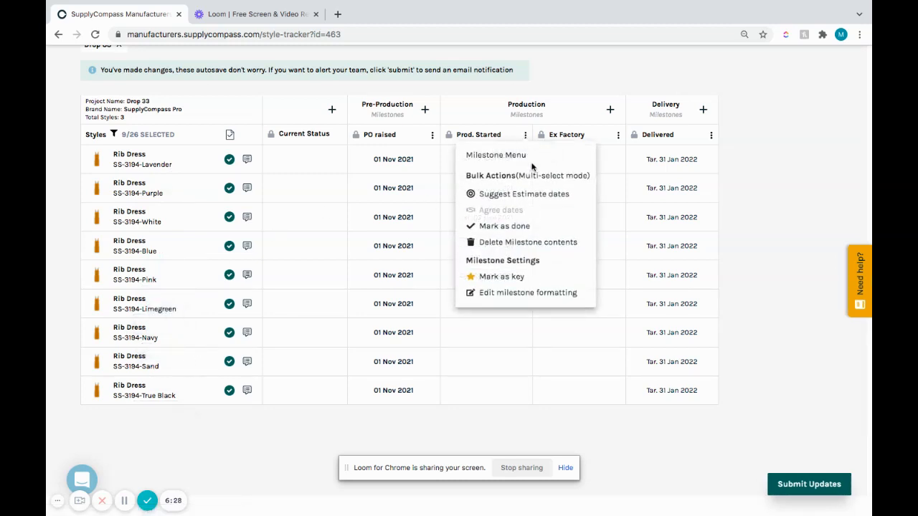
{"action": "left_click", "coordinate": [539, 197]}
{"action": "left_click", "coordinate": [91, 314]}
{"action": "left_click", "coordinate": [91, 343]}
{"action": "left_click", "coordinate": [92, 371]}
{"action": "left_click", "coordinate": [91, 401]}
{"action": "left_click", "coordinate": [825, 484]}
{"action": "left_click", "coordinate": [471, 286]}
{"action": "left_click", "coordinate": [481, 360]}
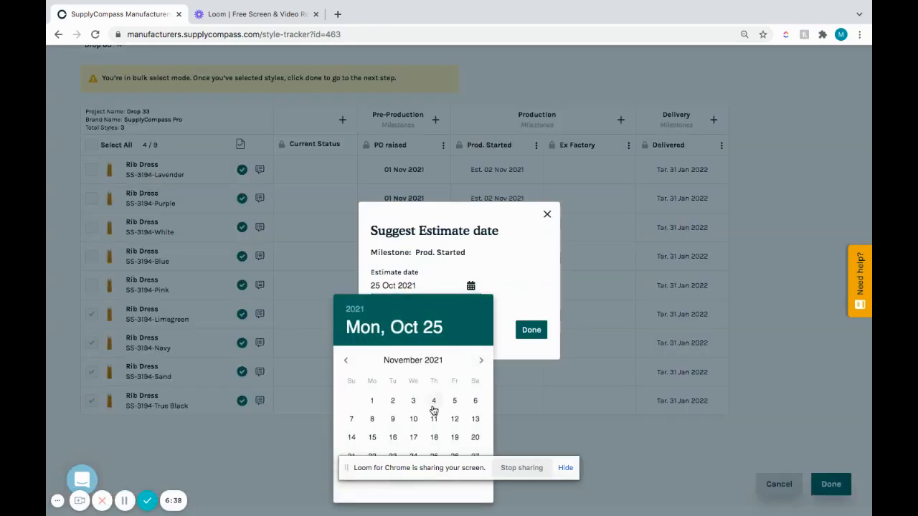
{"action": "left_click", "coordinate": [396, 422]}
{"action": "left_click", "coordinate": [535, 331]}
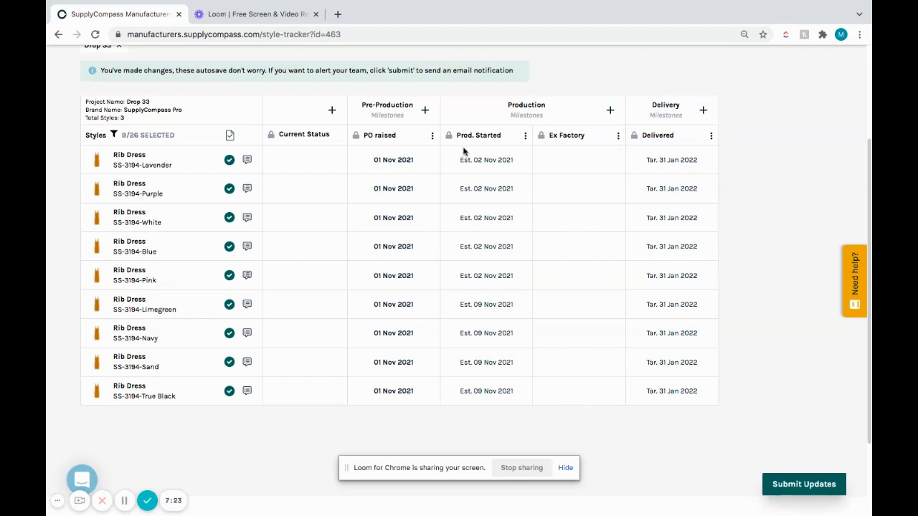
Step: Suggest the Ex Factory estimate date for the Lavender Rib Dress, calculated as 8 weeks from Prod. Started
{"action": "left_click", "coordinate": [578, 165]}
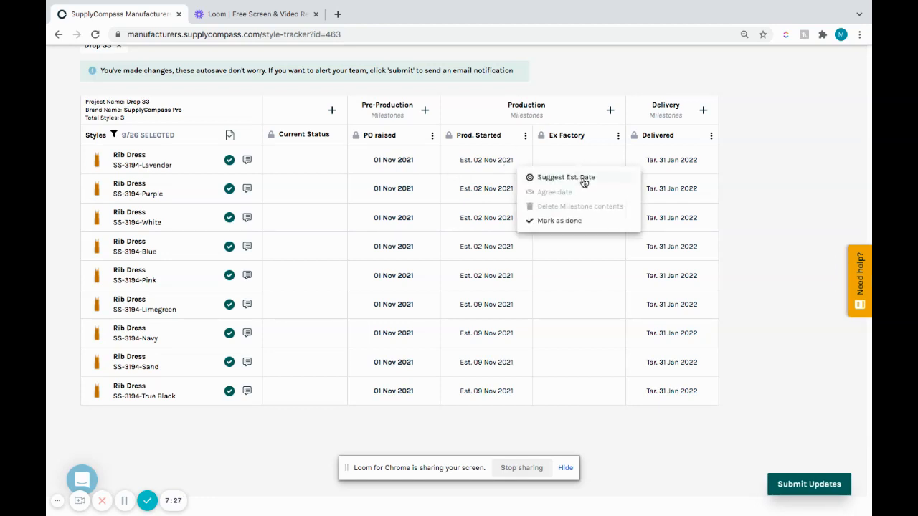
{"action": "left_click", "coordinate": [584, 178]}
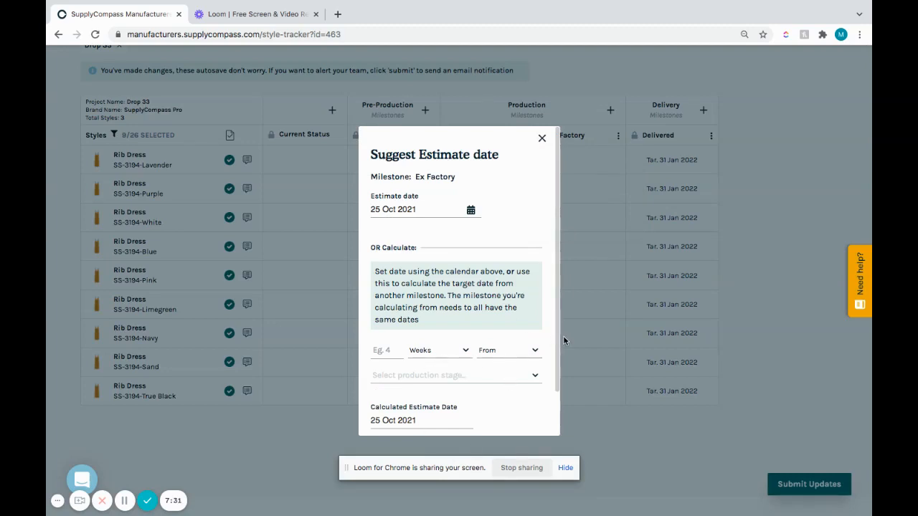
{"action": "scroll", "coordinate": [559, 336], "scroll_direction": "down", "scroll_amount": 2}
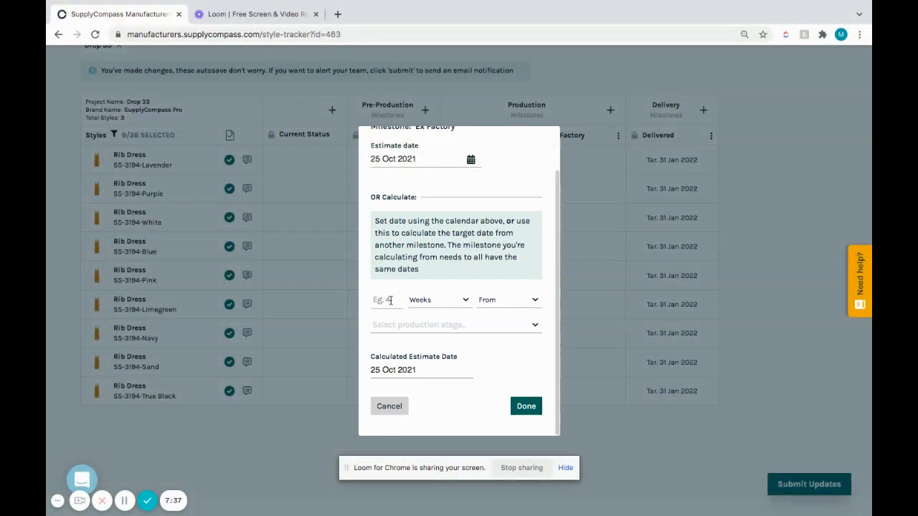
{"action": "type", "text": "8"}
{"action": "left_click", "coordinate": [493, 328]}
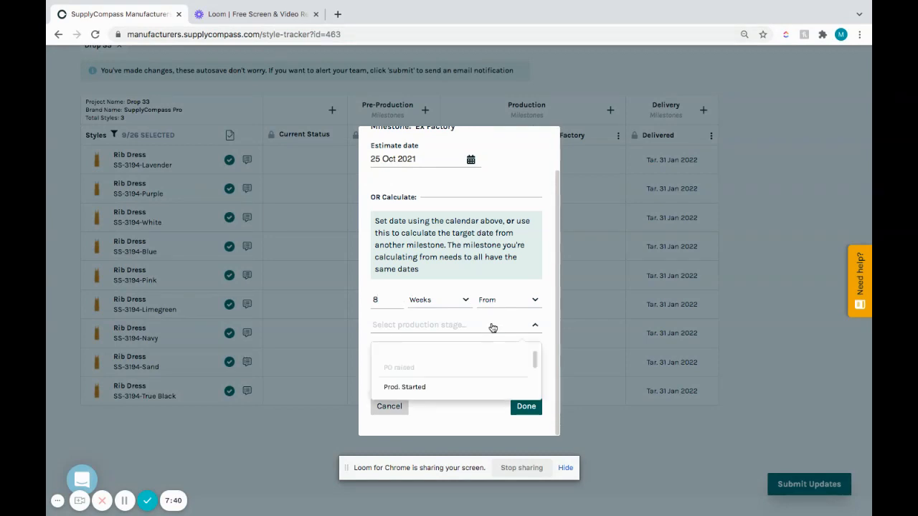
{"action": "left_click", "coordinate": [486, 387]}
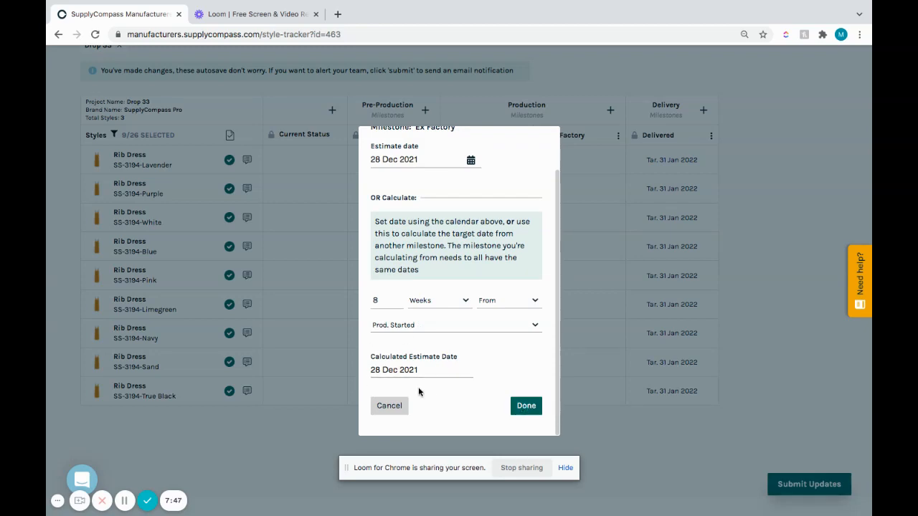
{"action": "left_click", "coordinate": [524, 408]}
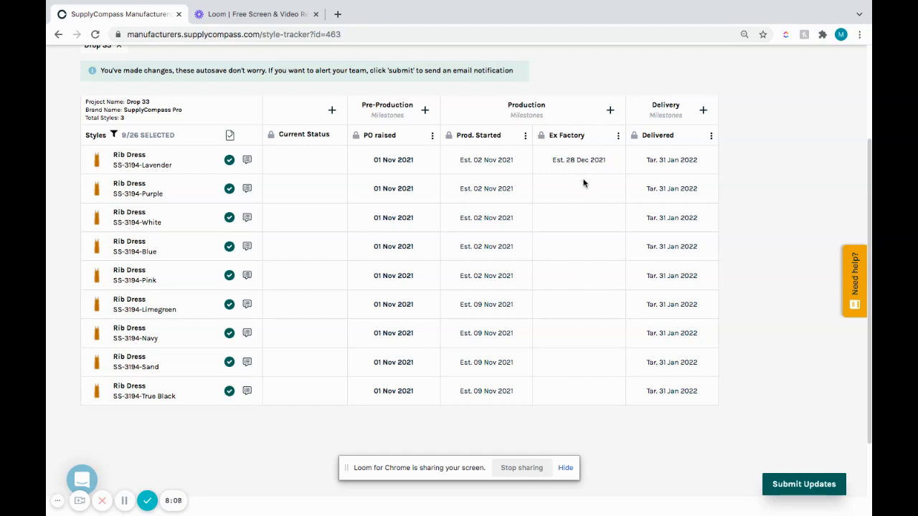
Step: Suggest 28 Dec 2021 as the Ex Factory estimate date in bulk for every Rib Dress variation except Lavender
{"action": "left_click", "coordinate": [618, 135]}
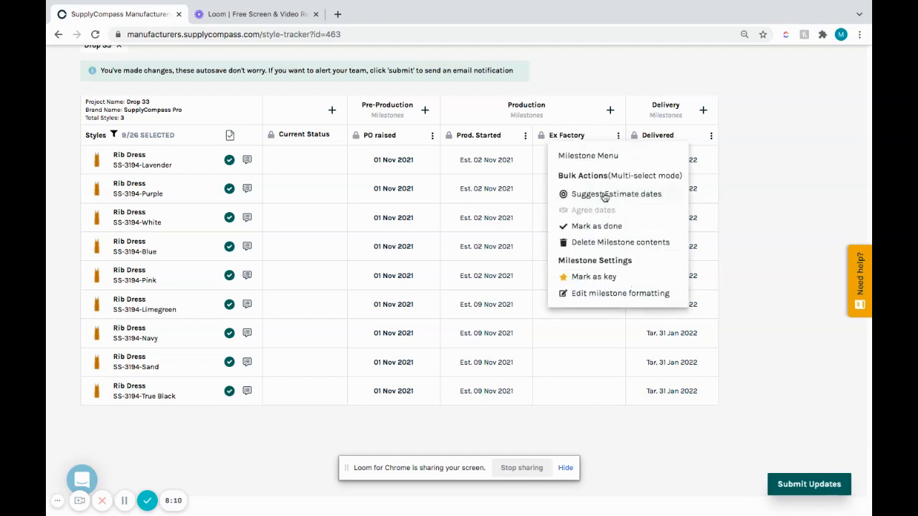
{"action": "left_click", "coordinate": [604, 195]}
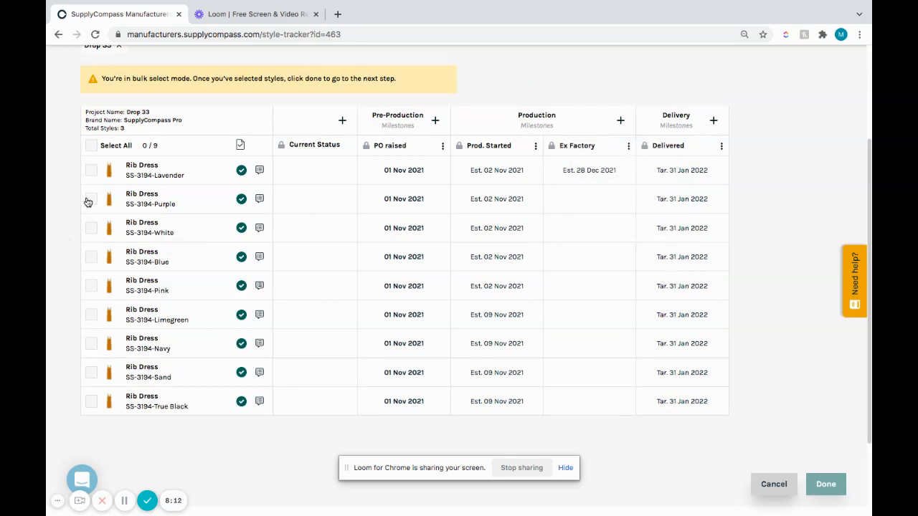
{"action": "left_click", "coordinate": [90, 200]}
{"action": "left_click", "coordinate": [91, 228]}
{"action": "left_click", "coordinate": [91, 257]}
{"action": "left_click", "coordinate": [92, 292]}
{"action": "left_click", "coordinate": [93, 317]}
{"action": "left_click", "coordinate": [93, 346]}
{"action": "left_click", "coordinate": [93, 374]}
{"action": "left_click", "coordinate": [91, 403]}
{"action": "left_click", "coordinate": [809, 481]}
{"action": "left_click", "coordinate": [470, 287]}
{"action": "left_click", "coordinate": [479, 361]}
{"action": "left_click", "coordinate": [479, 363]}
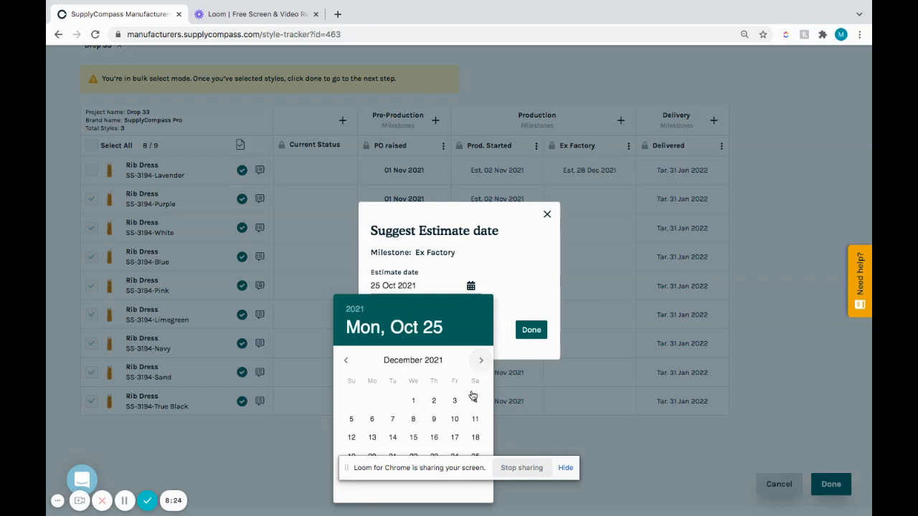
{"action": "left_click_drag", "start_coordinate": [456, 466], "coordinate": [171, 433]}
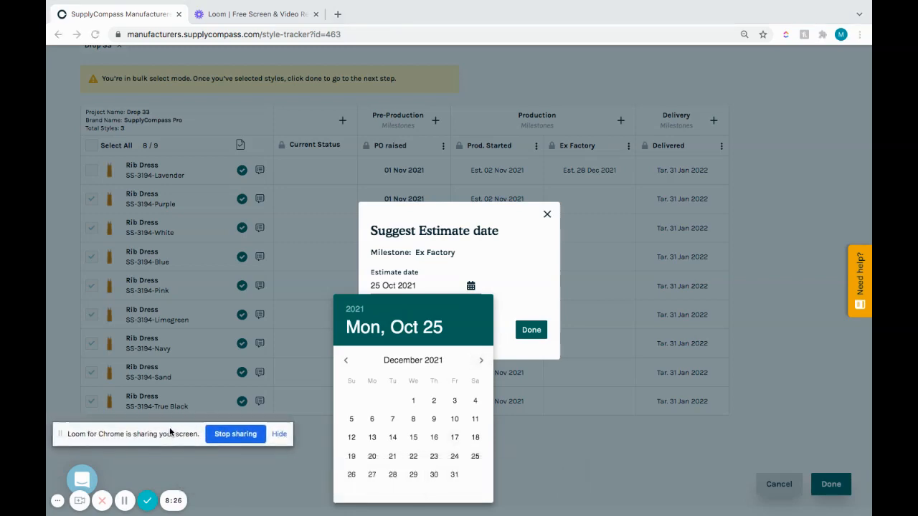
{"action": "left_click", "coordinate": [393, 474]}
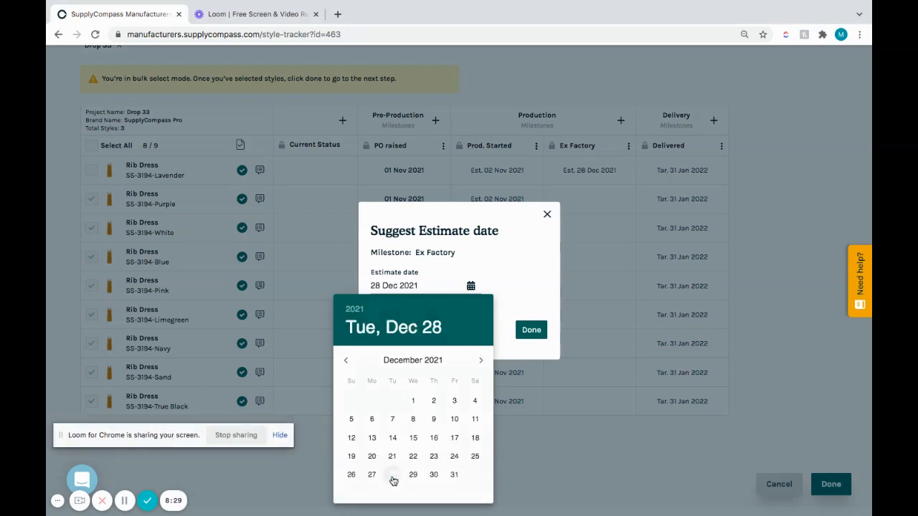
{"action": "left_click", "coordinate": [536, 331]}
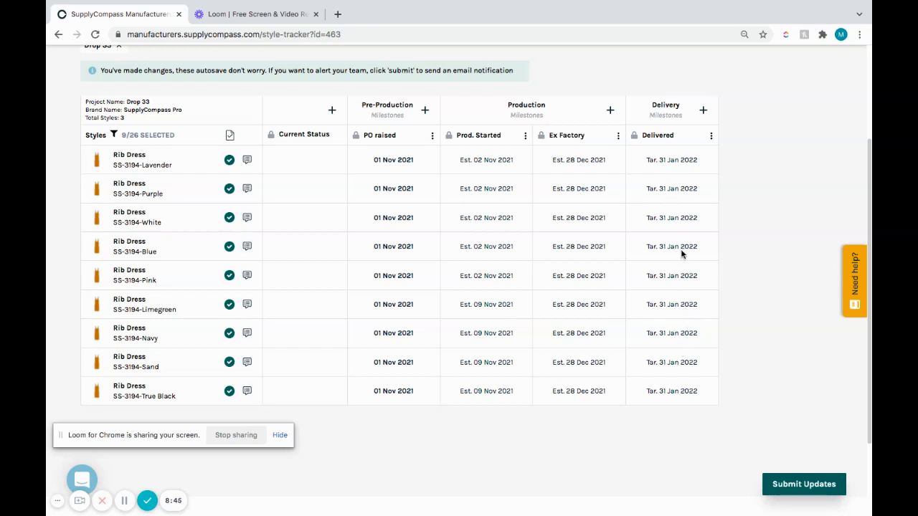
Step: Start a new Pre-Production milestone named PP sample, with the subheading "approval date" and the colour Giant Peach
{"action": "left_click_drag", "start_coordinate": [870, 203], "coordinate": [869, 203]}
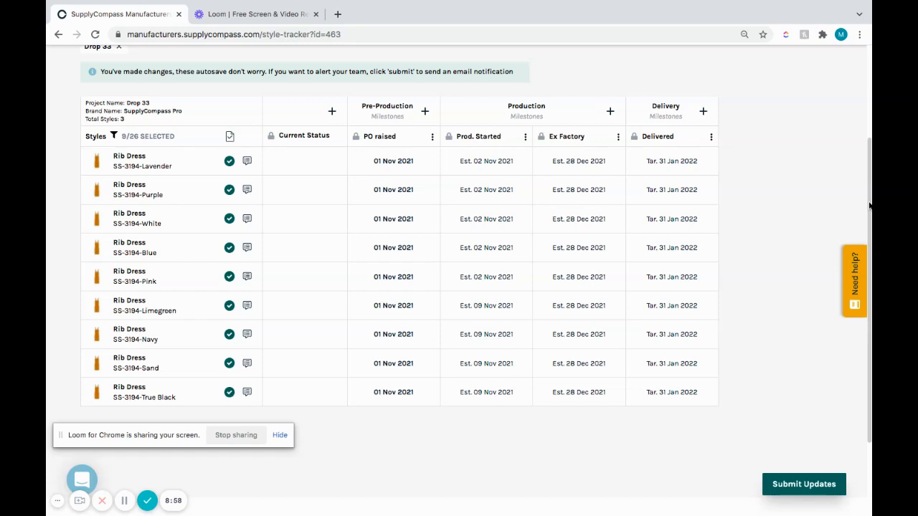
{"action": "left_click", "coordinate": [425, 113]}
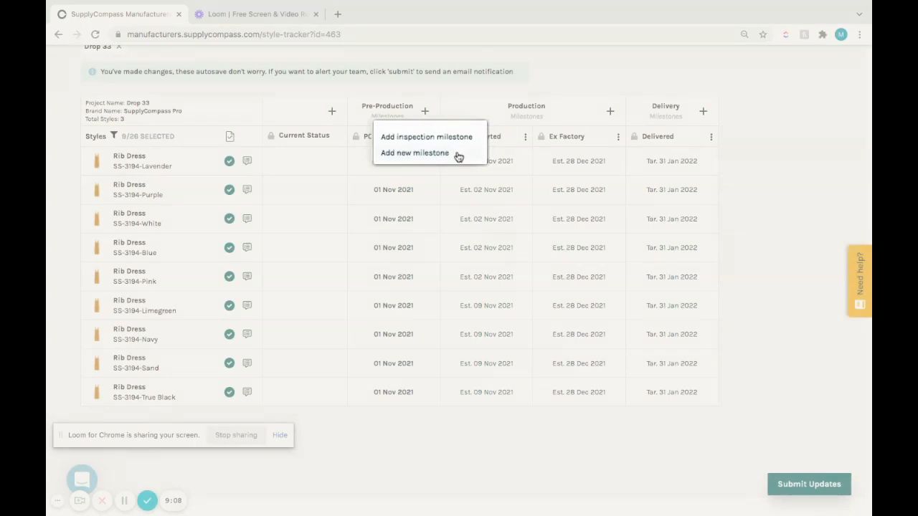
{"action": "left_click", "coordinate": [463, 152]}
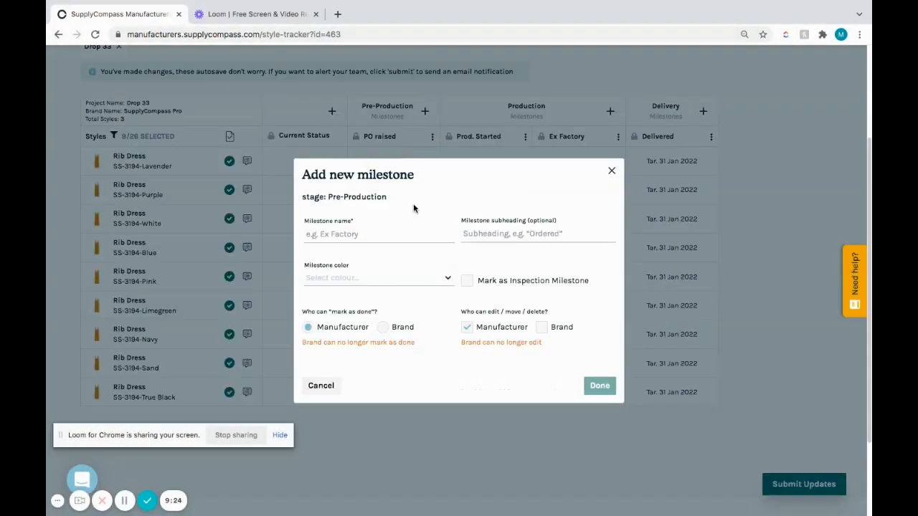
{"action": "type", "text": "PP"}
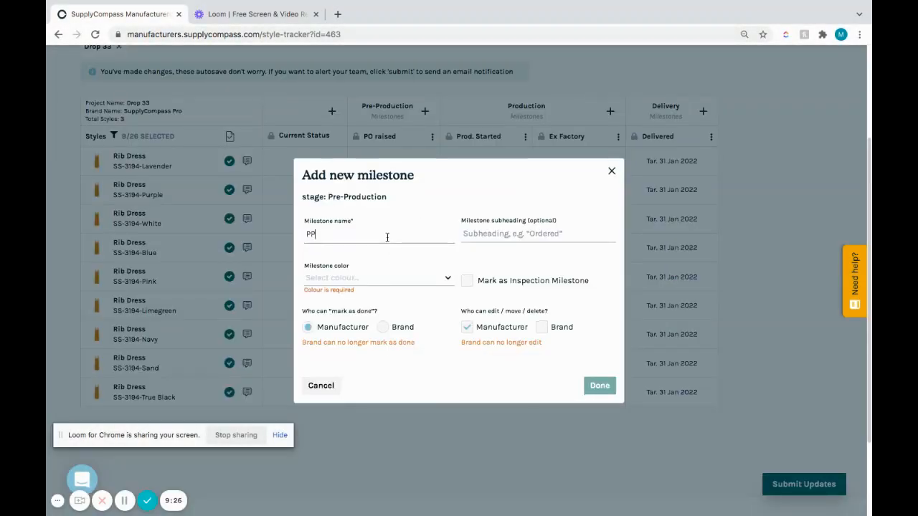
{"action": "type", "text": " sample"}
{"action": "left_click", "coordinate": [507, 233]}
{"action": "type", "text": "approval date"}
{"action": "left_click", "coordinate": [440, 279]}
{"action": "left_click_drag", "start_coordinate": [452, 324], "coordinate": [452, 379]}
{"action": "left_click", "coordinate": [429, 361]}
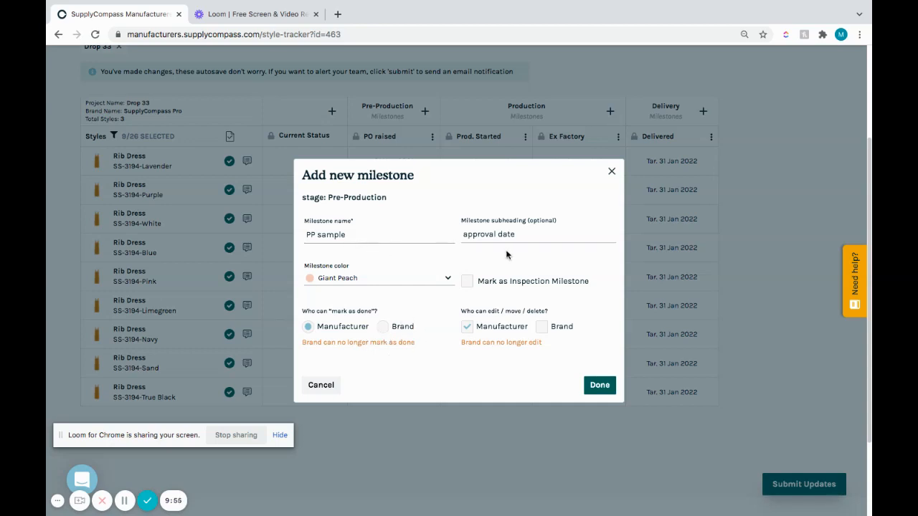
Step: Let only the brand mark the PP sample milestone as done, allow the brand to edit it too, and add the milestone
{"action": "left_click", "coordinate": [384, 329]}
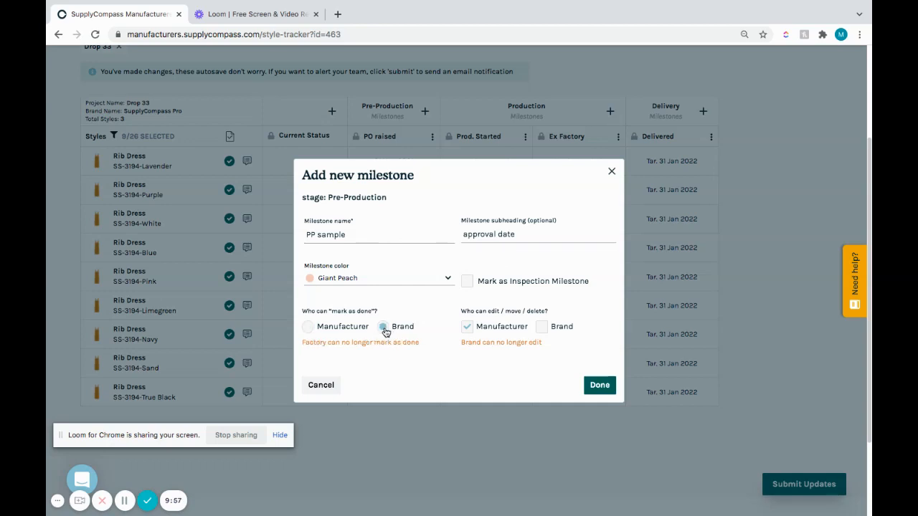
{"action": "left_click", "coordinate": [543, 331]}
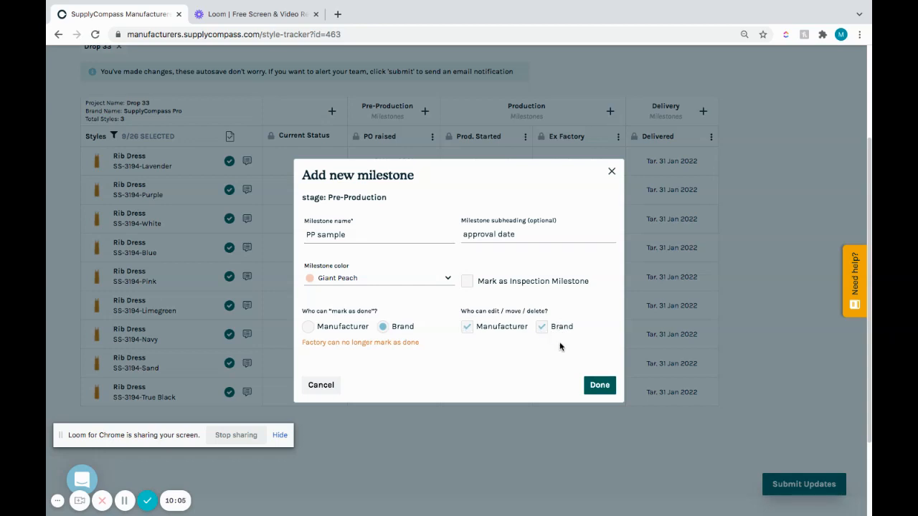
{"action": "left_click", "coordinate": [608, 390]}
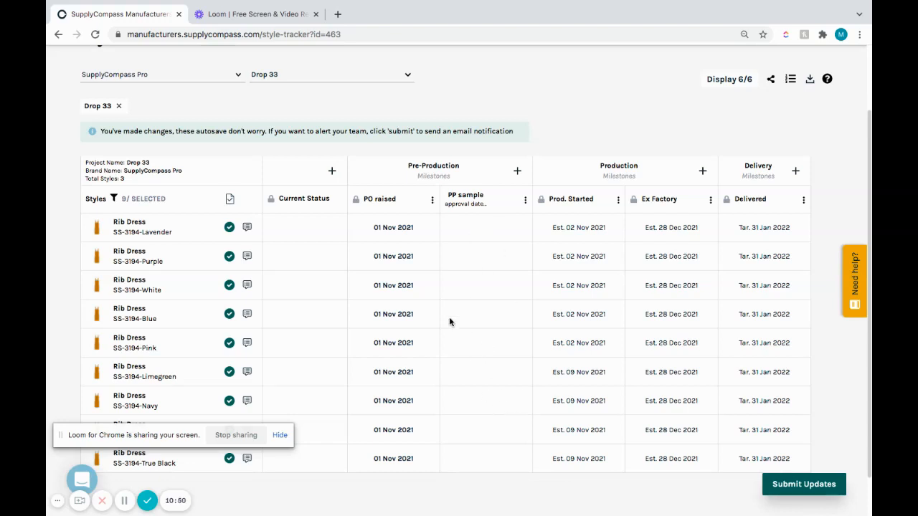
Step: Move the PP sample milestone before PO raised and bulk-suggest 28 Oct 2021 as its estimate date for all displayed styles
{"action": "left_click", "coordinate": [524, 200]}
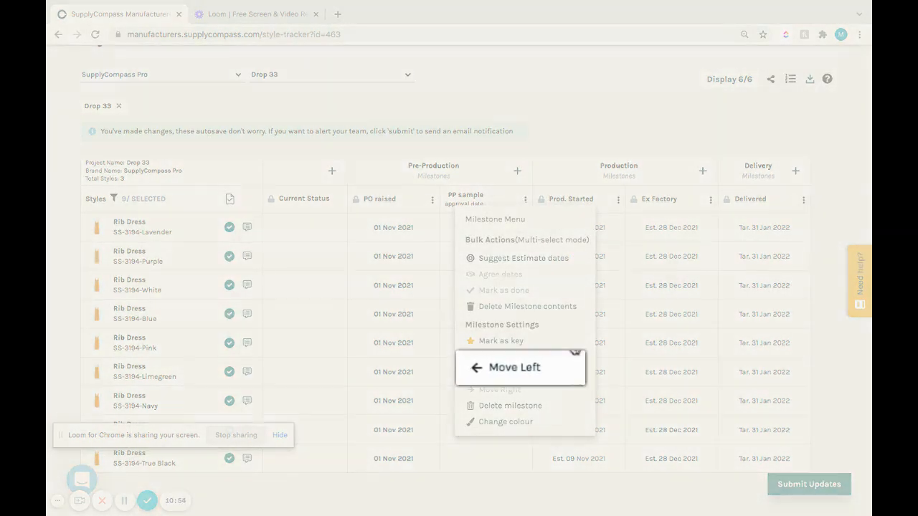
{"action": "left_click", "coordinate": [537, 373]}
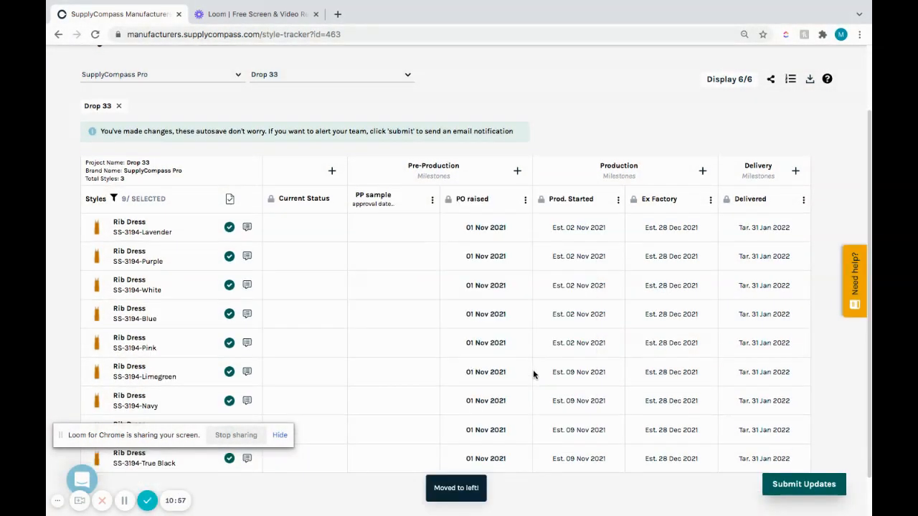
{"action": "left_click", "coordinate": [431, 202]}
{"action": "left_click", "coordinate": [436, 261]}
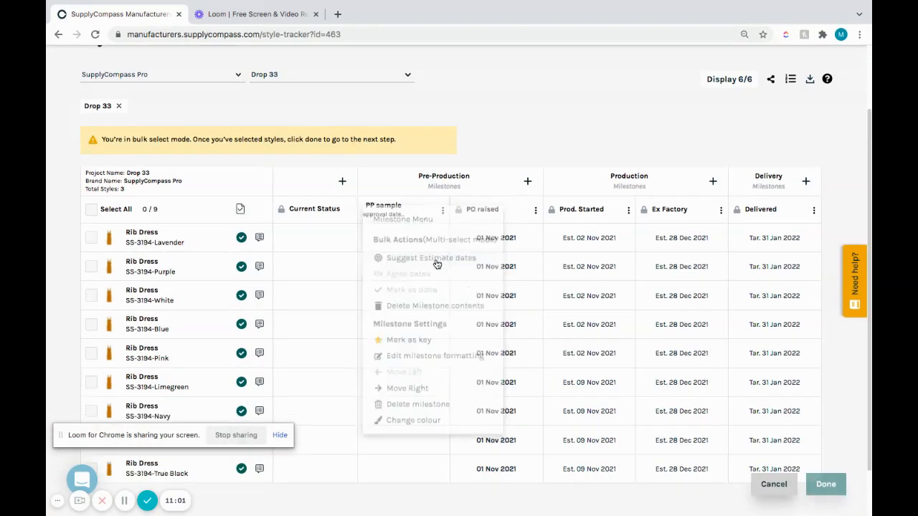
{"action": "left_click", "coordinate": [91, 208]}
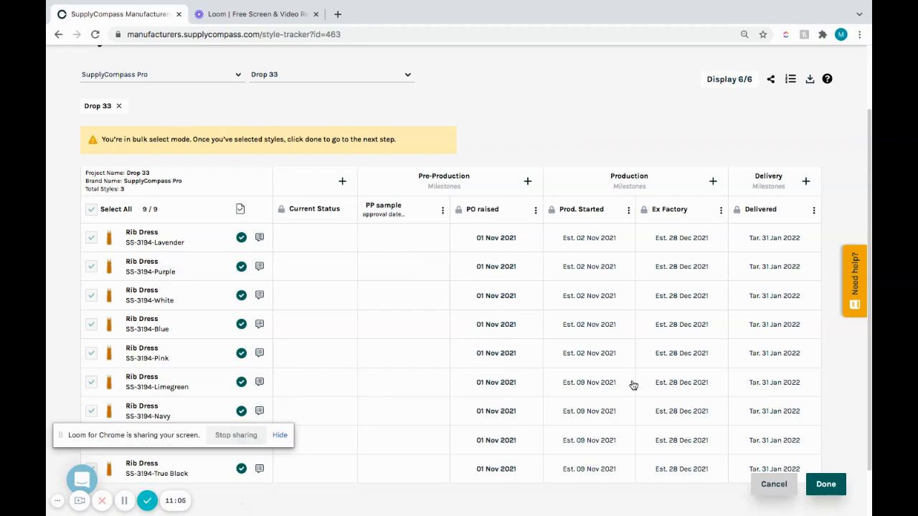
{"action": "left_click", "coordinate": [826, 484]}
{"action": "left_click", "coordinate": [470, 290]}
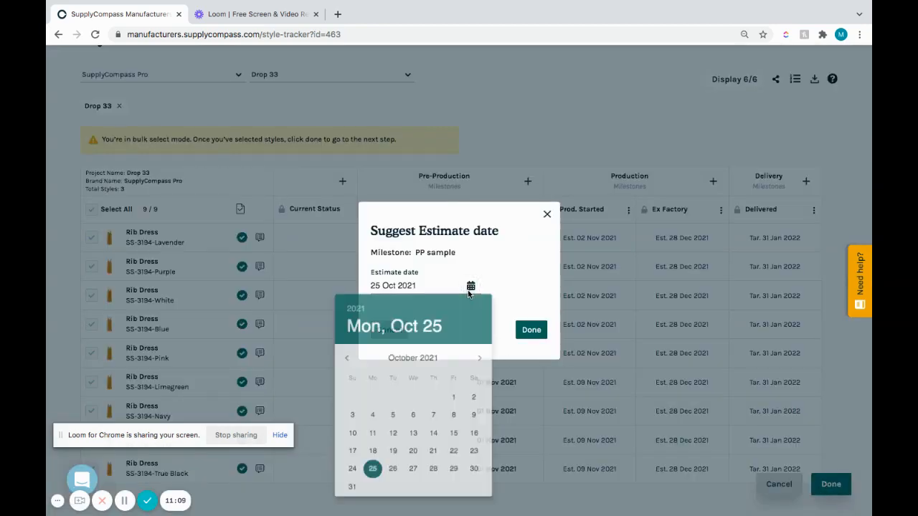
{"action": "left_click", "coordinate": [434, 475]}
{"action": "left_click", "coordinate": [532, 331]}
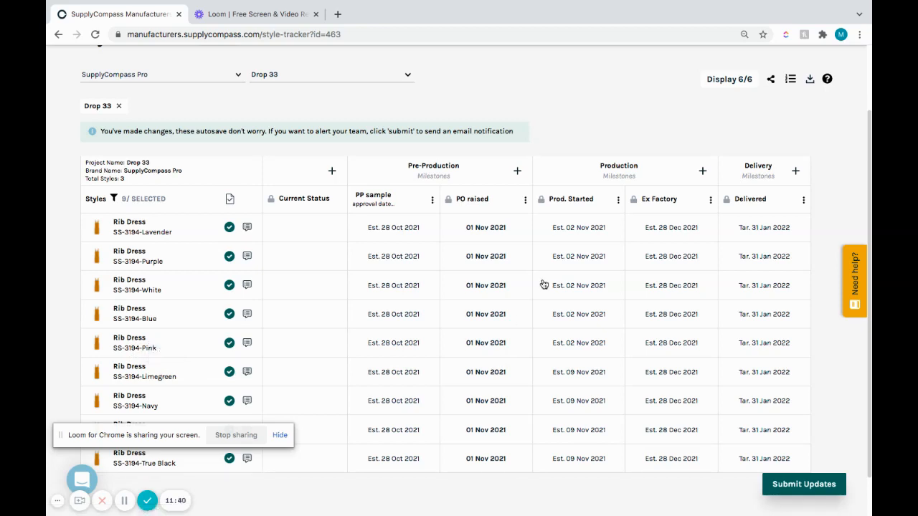
Step: Start a new custom column with the heading "Tech pack"
{"action": "left_click", "coordinate": [333, 174]}
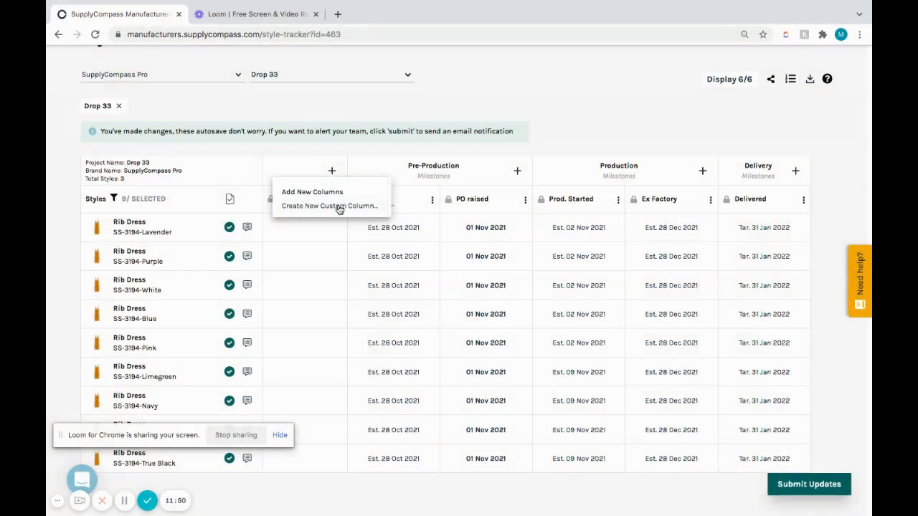
{"action": "left_click", "coordinate": [336, 206]}
{"action": "left_click", "coordinate": [363, 252]}
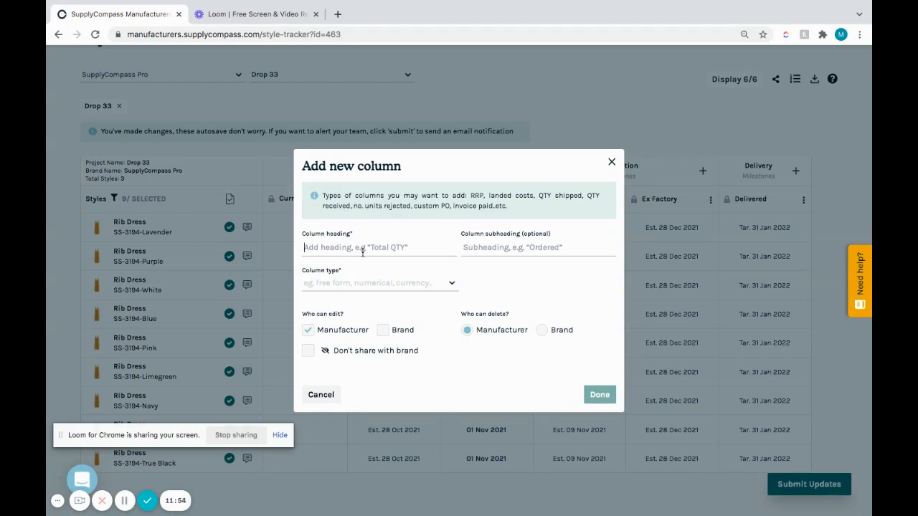
{"action": "type", "text": "Tech pack"}
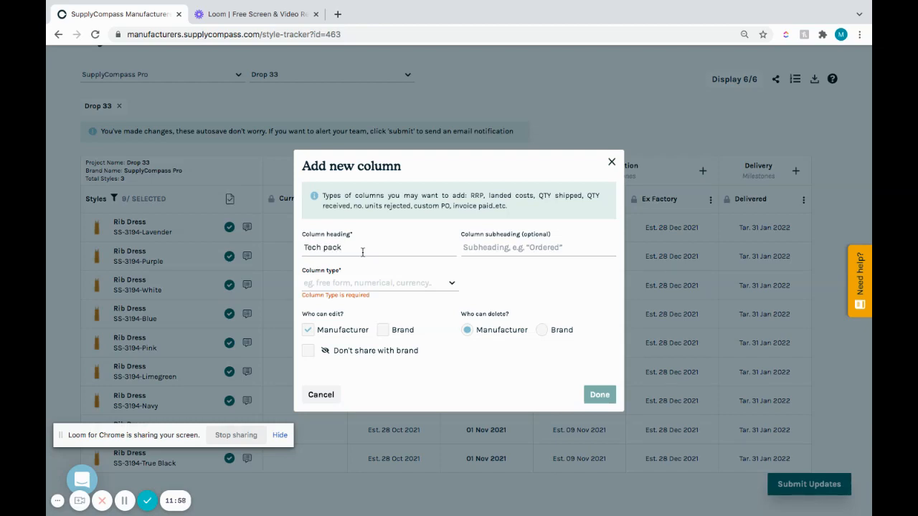
Step: Give the Tech pack column the subheading "Prod. approved"
{"action": "left_click", "coordinate": [499, 251]}
{"action": "type", "text": "F"}
{"action": "type", "text": "roduction app"}
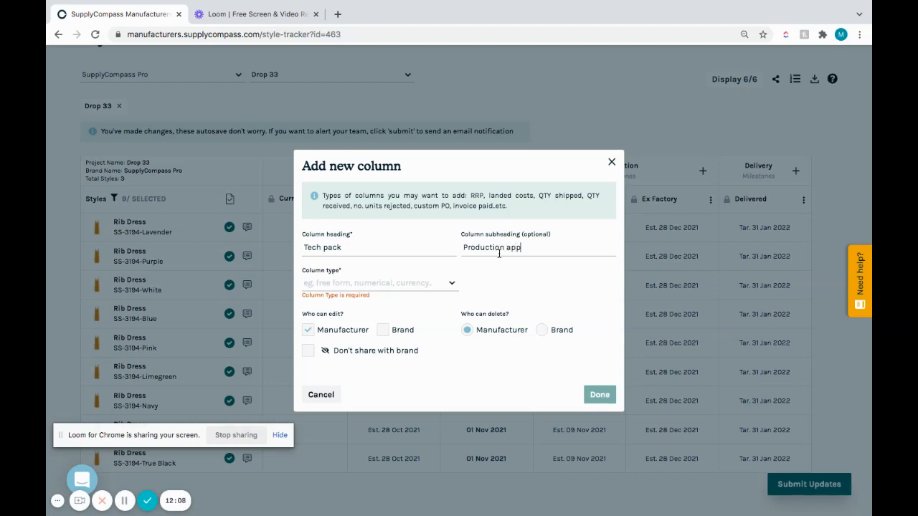
{"action": "type", "text": "roved"}
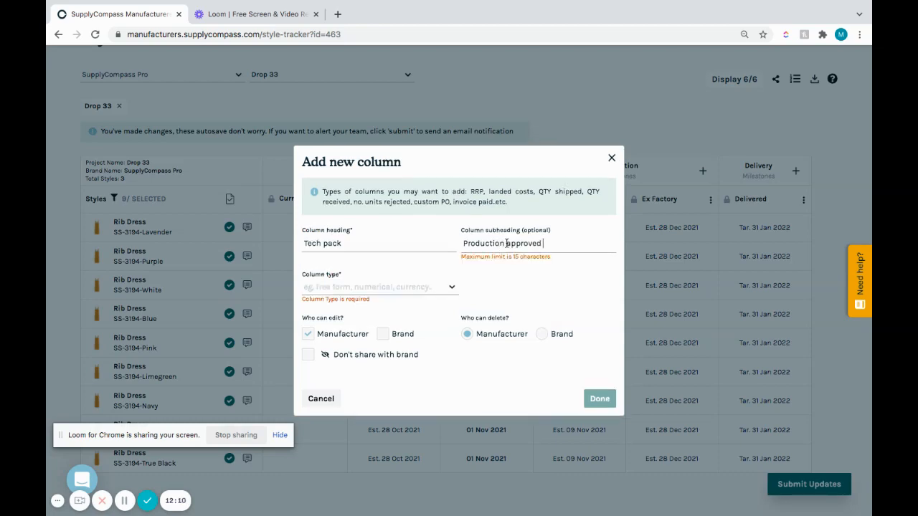
{"action": "left_click", "coordinate": [504, 244]}
{"action": "key", "text": "BackSpace"}
{"action": "key", "text": "BackSpace"}
{"action": "key", "text": "BackSpace"}
{"action": "key", "text": "BackSpace"}
{"action": "key", "text": "BackSpace"}
{"action": "key", "text": "BackSpace"}
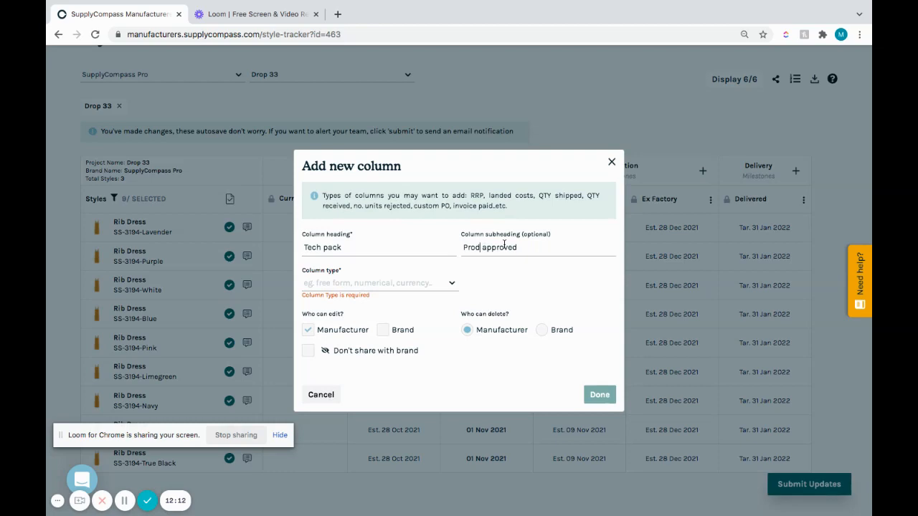
{"action": "type", "text": "."}
Step: Set the Tech pack column's type to Document and add the column, keeping it shared with the brand
{"action": "left_click", "coordinate": [446, 285]}
{"action": "left_click_drag", "start_coordinate": [454, 325], "coordinate": [453, 349]}
{"action": "left_click", "coordinate": [430, 331]}
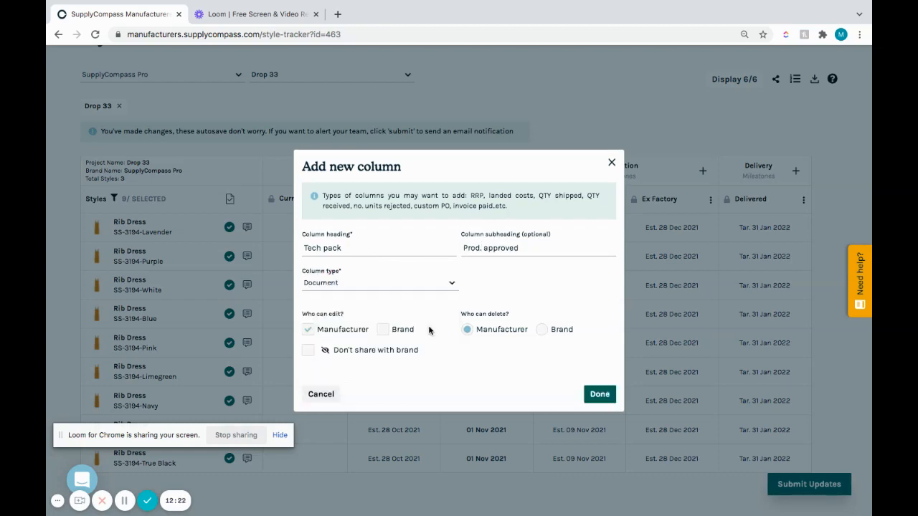
{"action": "left_click", "coordinate": [425, 288]}
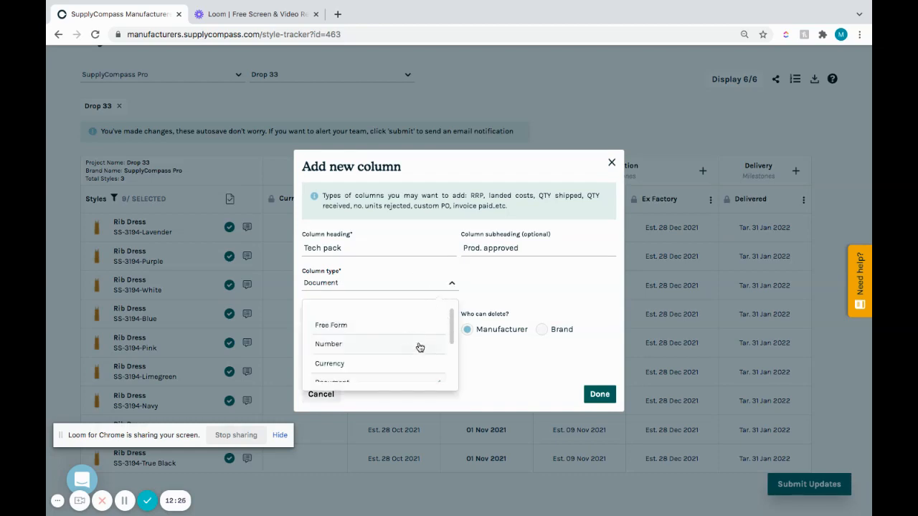
{"action": "left_click_drag", "start_coordinate": [451, 336], "coordinate": [450, 363]}
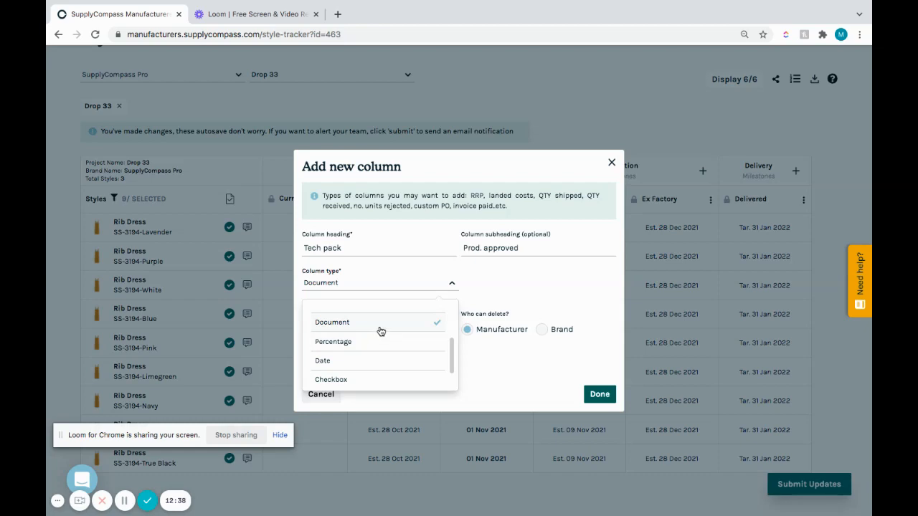
{"action": "left_click", "coordinate": [381, 331]}
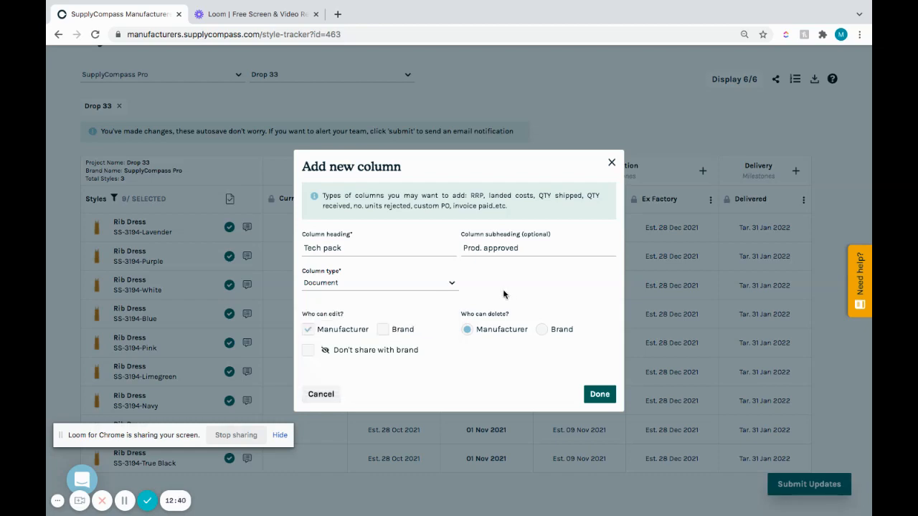
{"action": "left_click", "coordinate": [308, 355]}
{"action": "left_click", "coordinate": [601, 395]}
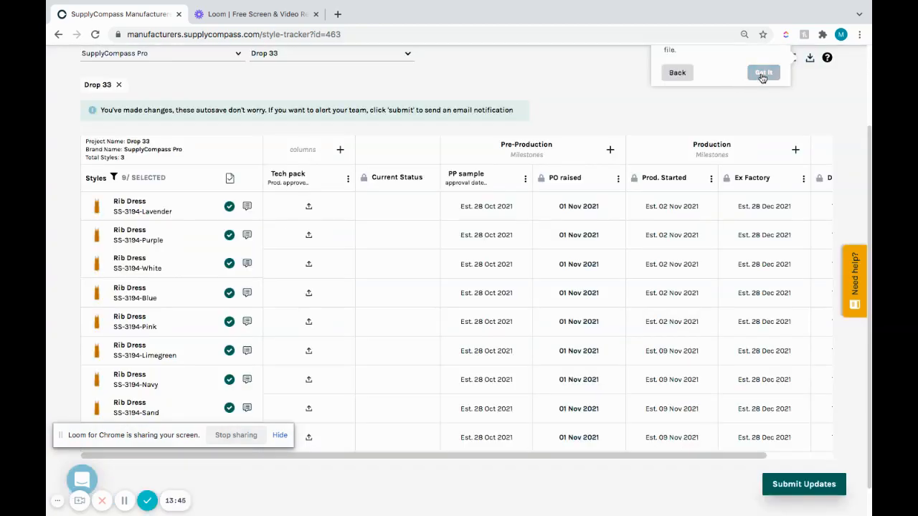
{"action": "left_click", "coordinate": [763, 75]}
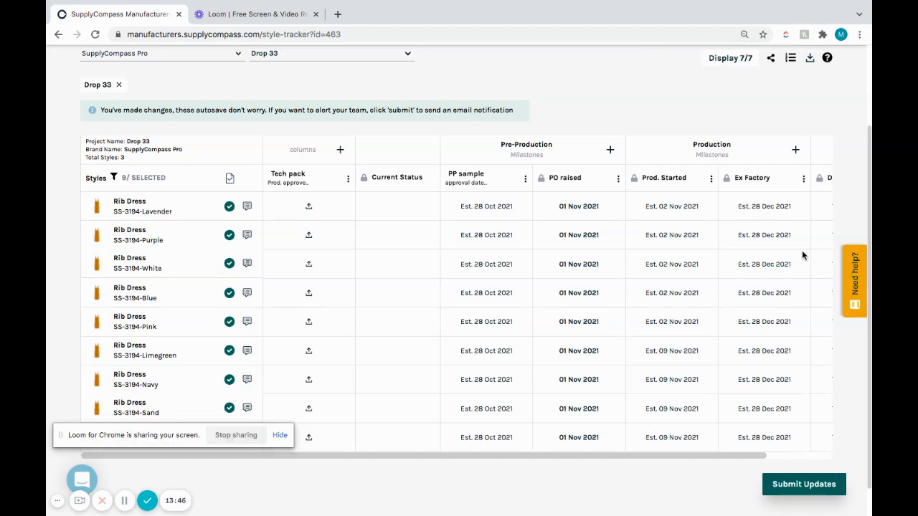
Step: Add a Free Form custom column with the heading "General" and the subheading "comments"
{"action": "scroll", "coordinate": [870, 221], "scroll_direction": "down", "scroll_amount": 2}
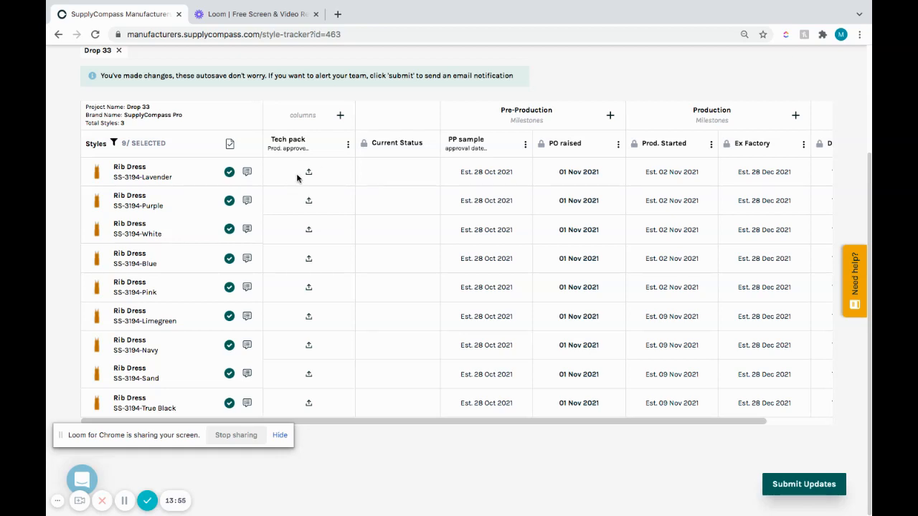
{"action": "left_click", "coordinate": [340, 117]}
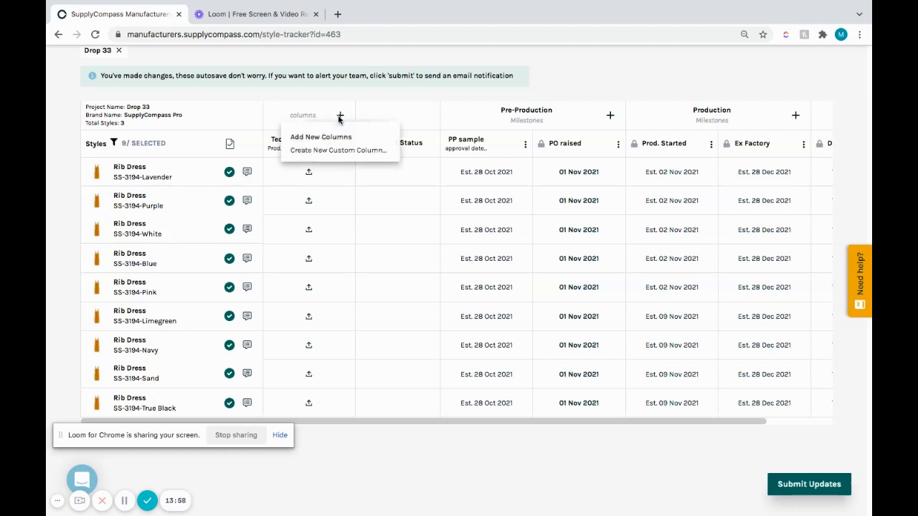
{"action": "left_click", "coordinate": [349, 150]}
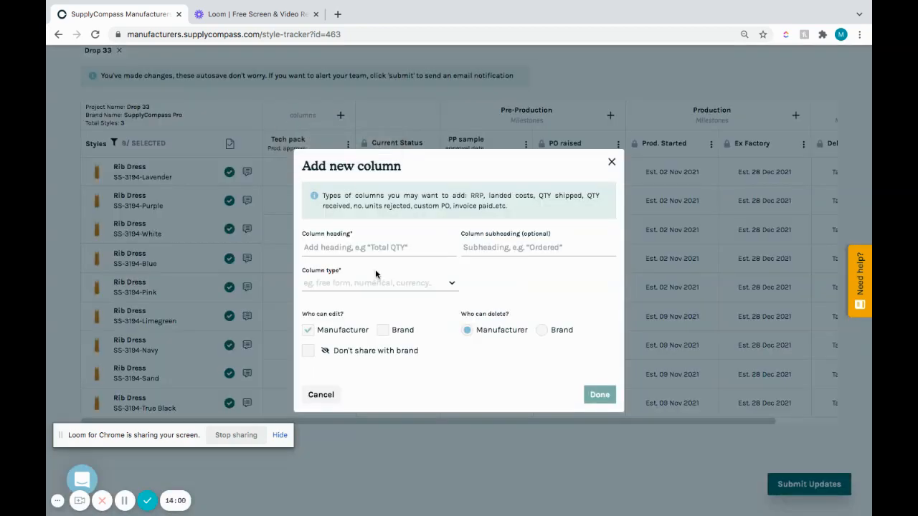
{"action": "left_click", "coordinate": [370, 244]}
{"action": "type", "text": "General"}
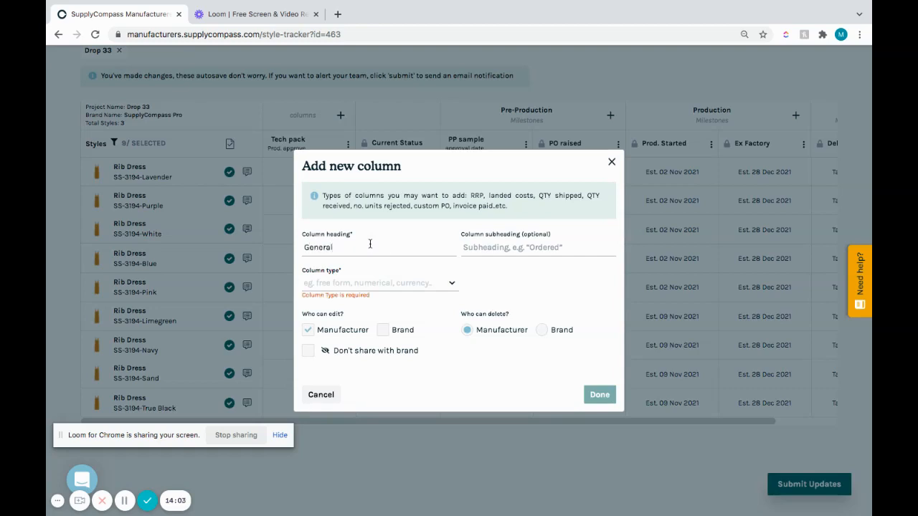
{"action": "left_click", "coordinate": [511, 249]}
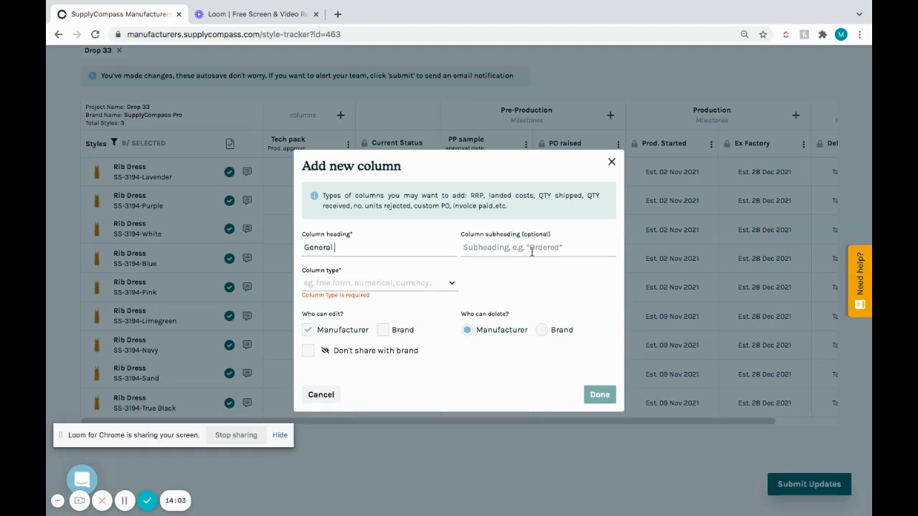
{"action": "type", "text": "comments"}
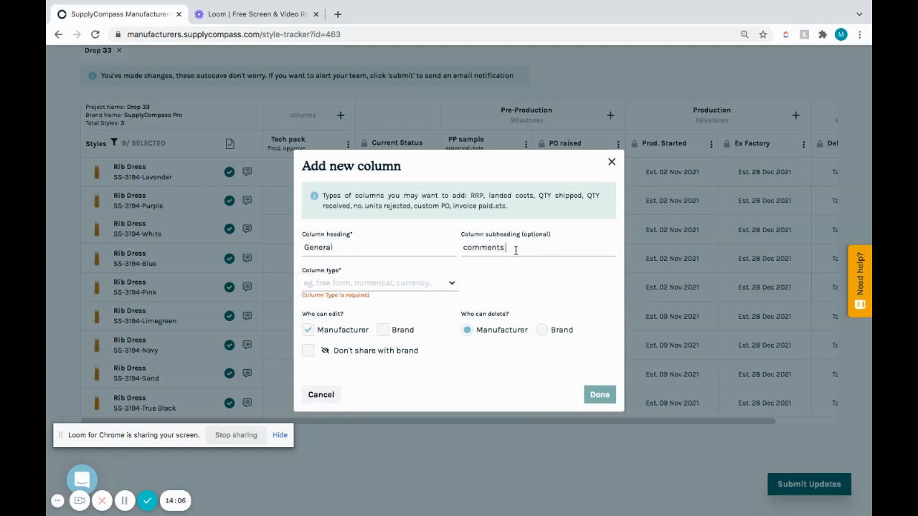
{"action": "left_click", "coordinate": [435, 286]}
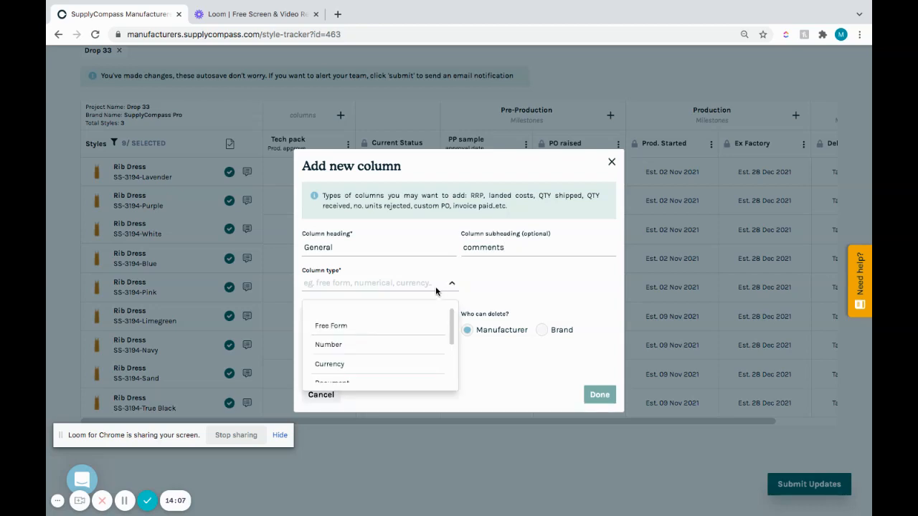
{"action": "left_click", "coordinate": [431, 323]}
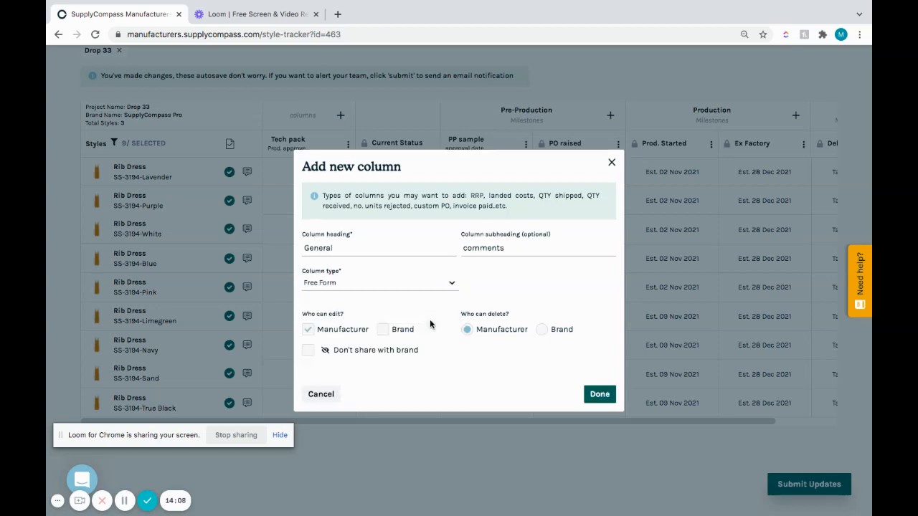
{"action": "left_click", "coordinate": [595, 397]}
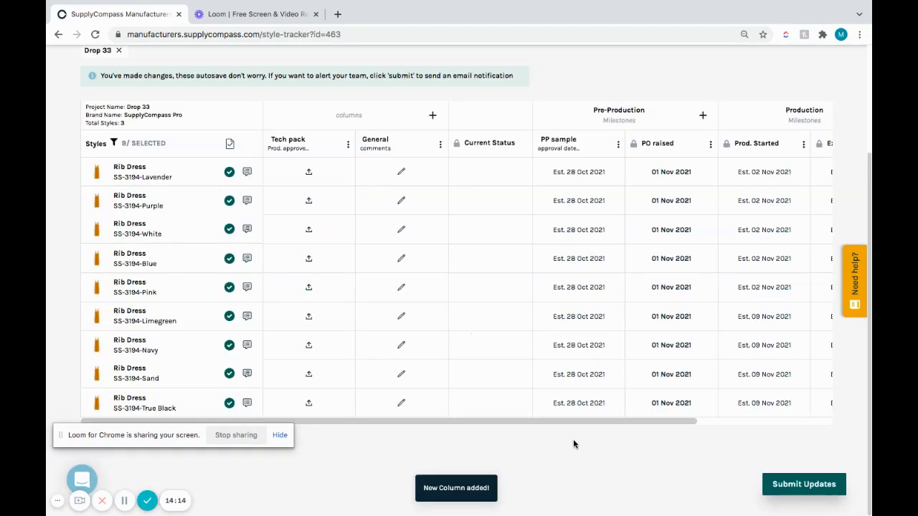
Step: Add the note "You can add unlimited comments. Please see supplycompass.com" to the Lavender Rib Dress in the General comments column
{"action": "left_click", "coordinate": [403, 173]}
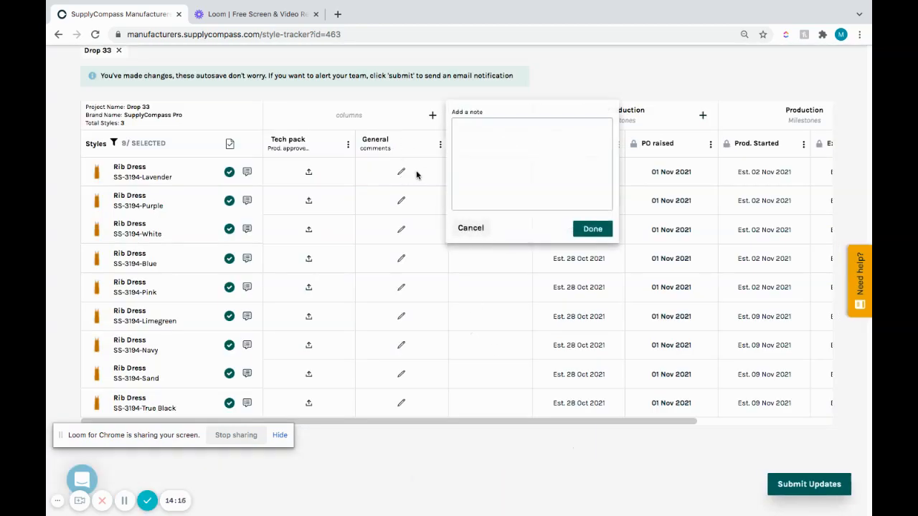
{"action": "left_click", "coordinate": [478, 140]}
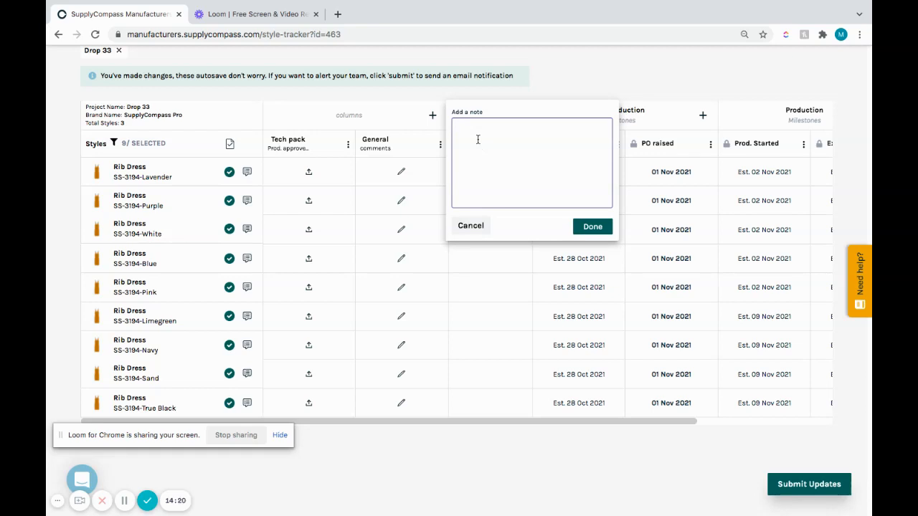
{"action": "type", "text": "You c"}
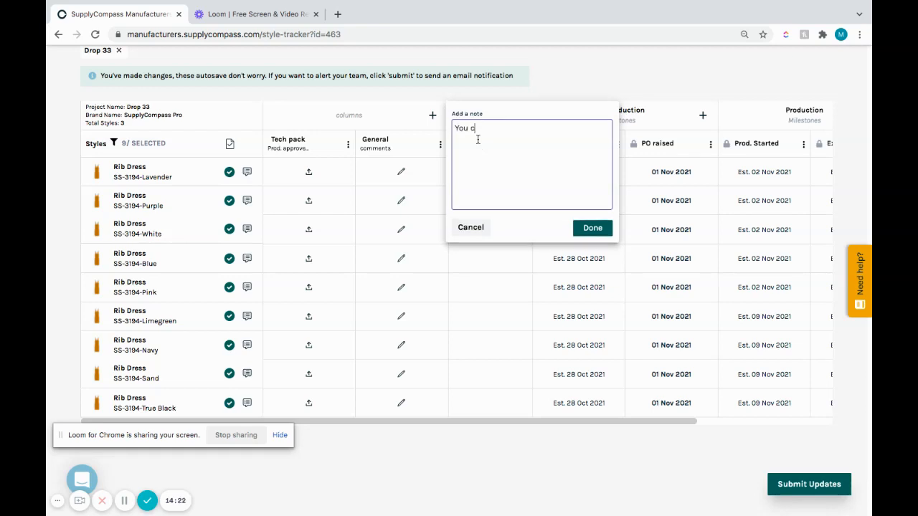
{"action": "type", "text": "an add unlimited comments. Ple"}
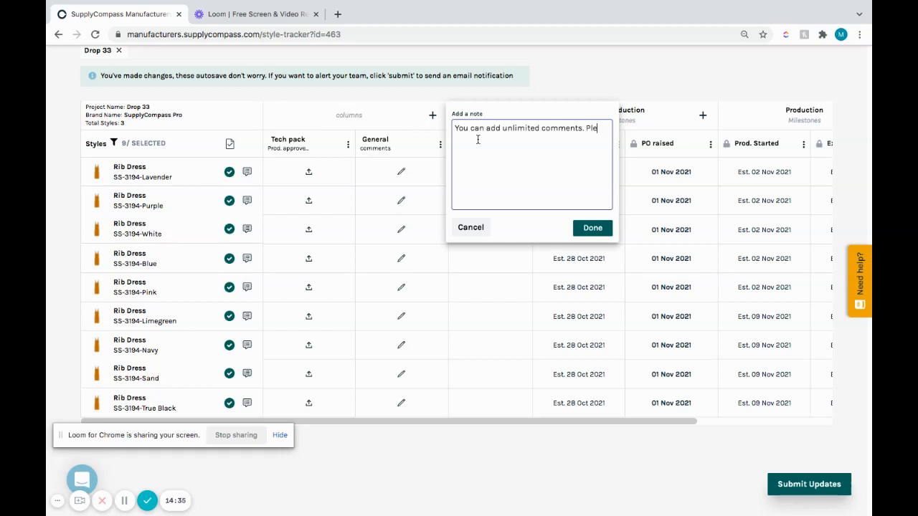
{"action": "type", "text": "ase see supplycompass.com"}
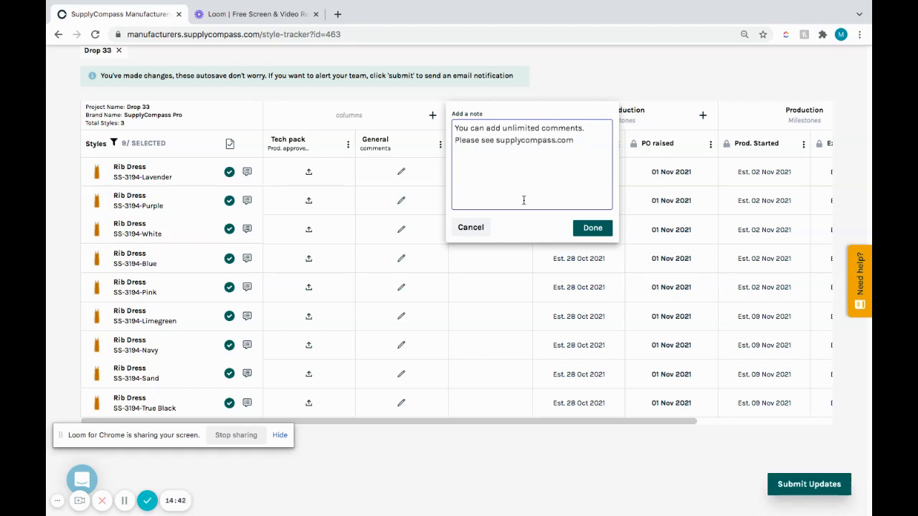
{"action": "left_click", "coordinate": [593, 228]}
{"action": "mouse_move", "coordinate": [409, 172]}
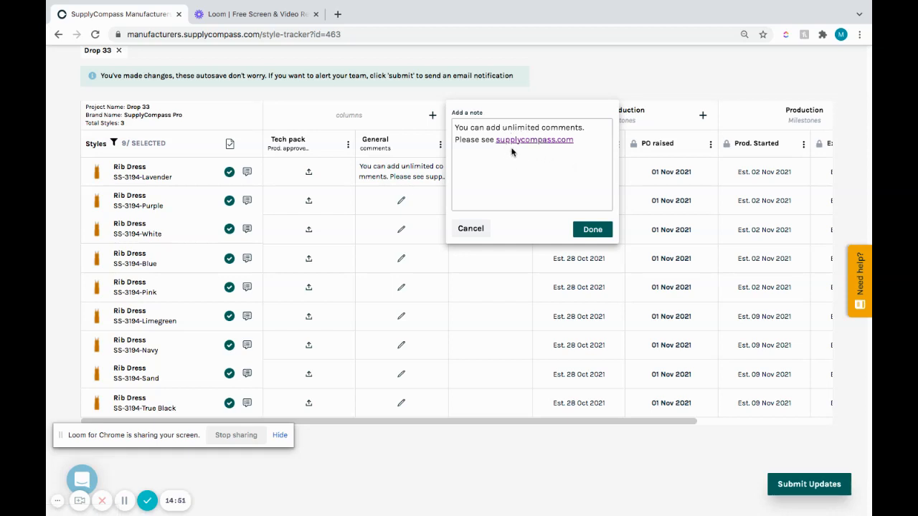
{"action": "left_click", "coordinate": [593, 230]}
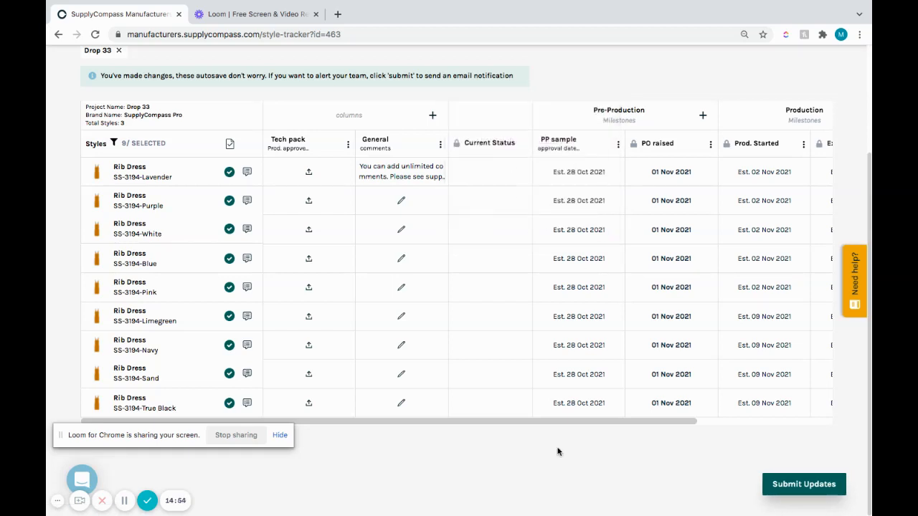
Step: Submit the tracker updates to everyone on the project with the note "Tracker updated with key dates."
{"action": "left_click_drag", "start_coordinate": [553, 421], "coordinate": [803, 411]}
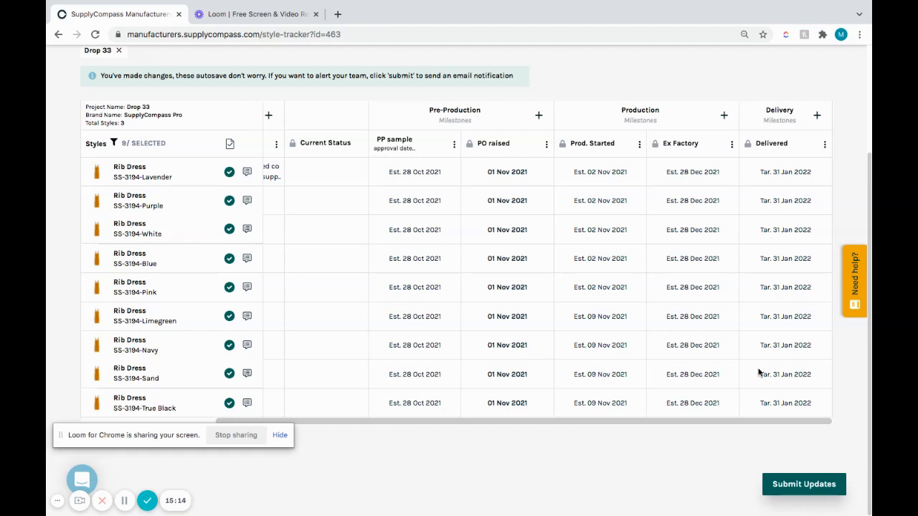
{"action": "mouse_move", "coordinate": [798, 492]}
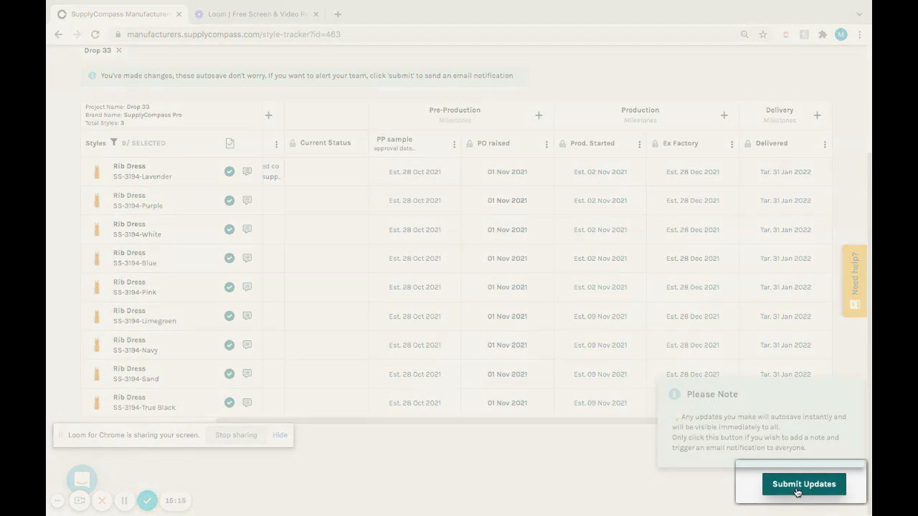
{"action": "left_click", "coordinate": [797, 492]}
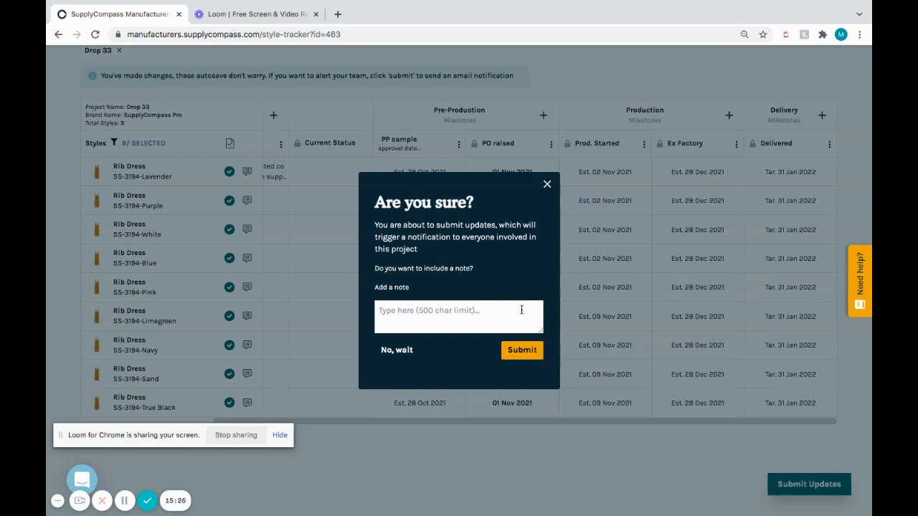
{"action": "type", "text": "Trakcer"}
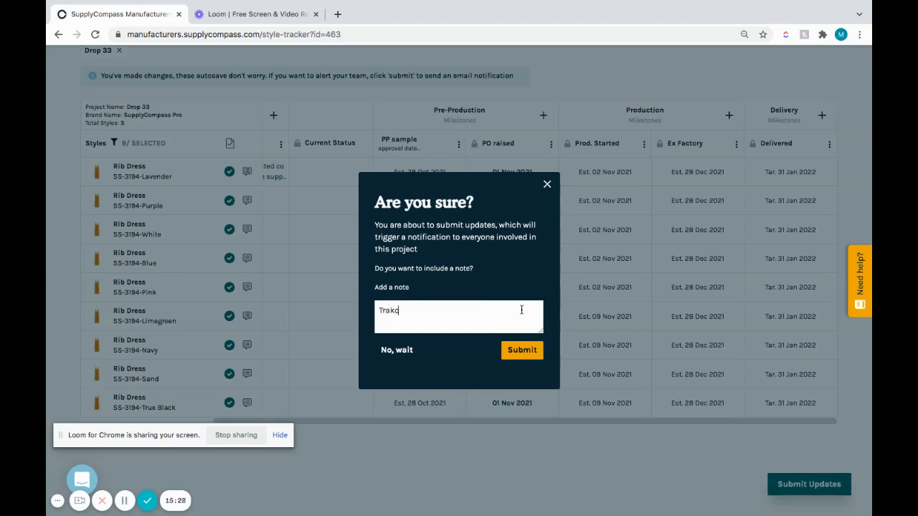
{"action": "key", "text": "BackSpace"}
{"action": "key", "text": "BackSpace"}
{"action": "key", "text": "BackSpace"}
{"action": "key", "text": "BackSpace"}
{"action": "type", "text": "cker updated with key dates."}
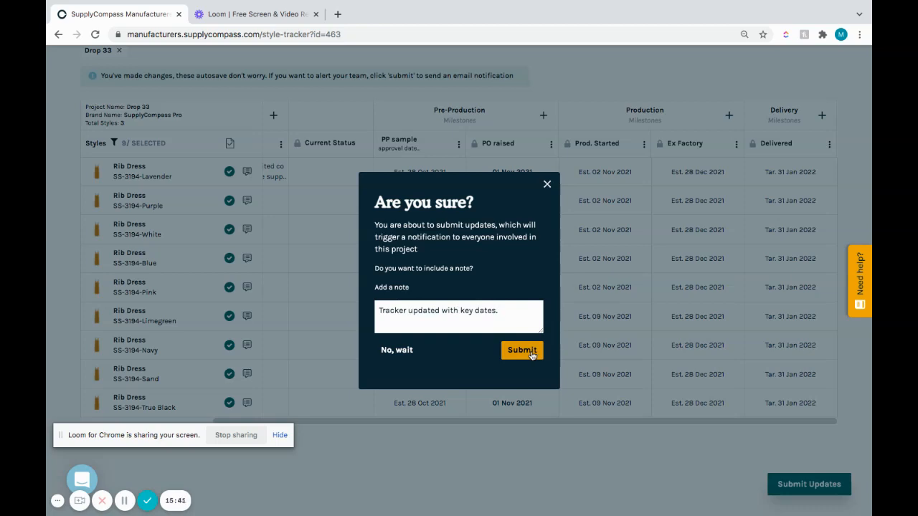
{"action": "left_click", "coordinate": [532, 356]}
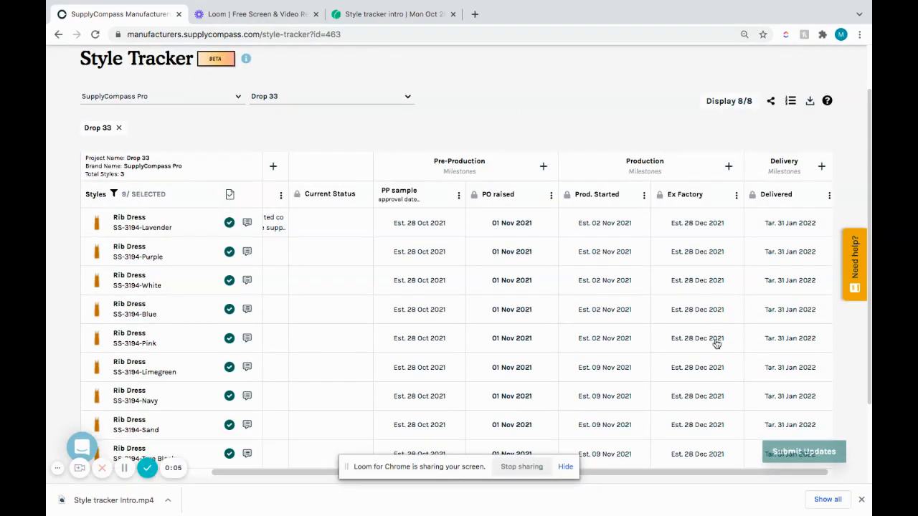
{"action": "left_click_drag", "start_coordinate": [693, 471], "coordinate": [722, 473]}
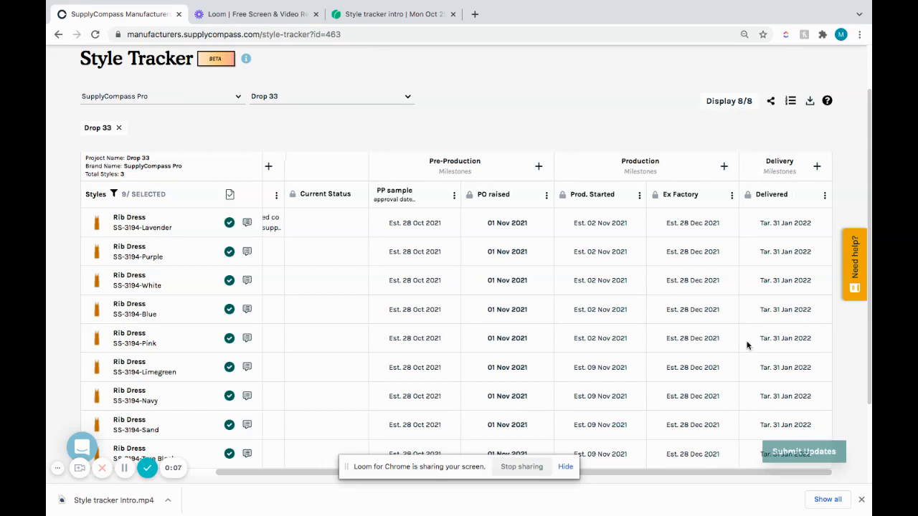
Step: Counter the Lavender Rib Dress's Delivered milestone date with an estimate date of 11 Feb 2022
{"action": "left_click", "coordinate": [783, 227]}
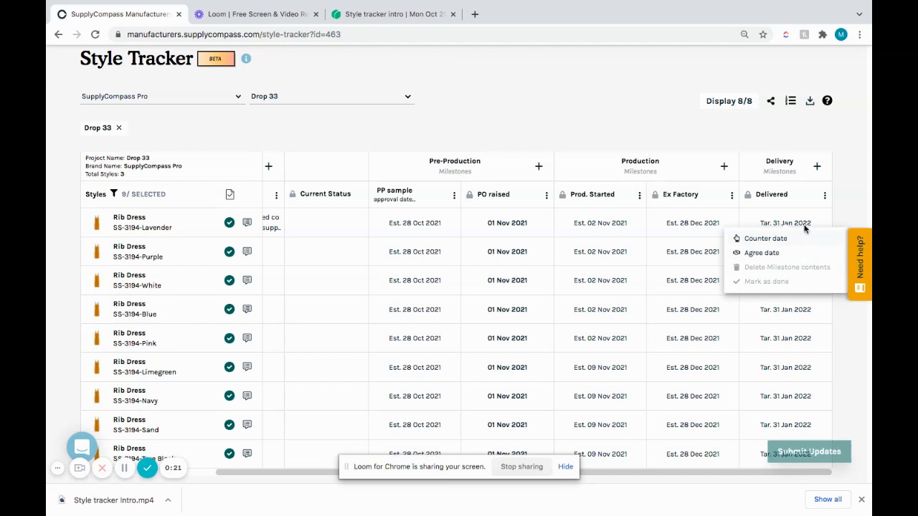
{"action": "left_click", "coordinate": [826, 214]}
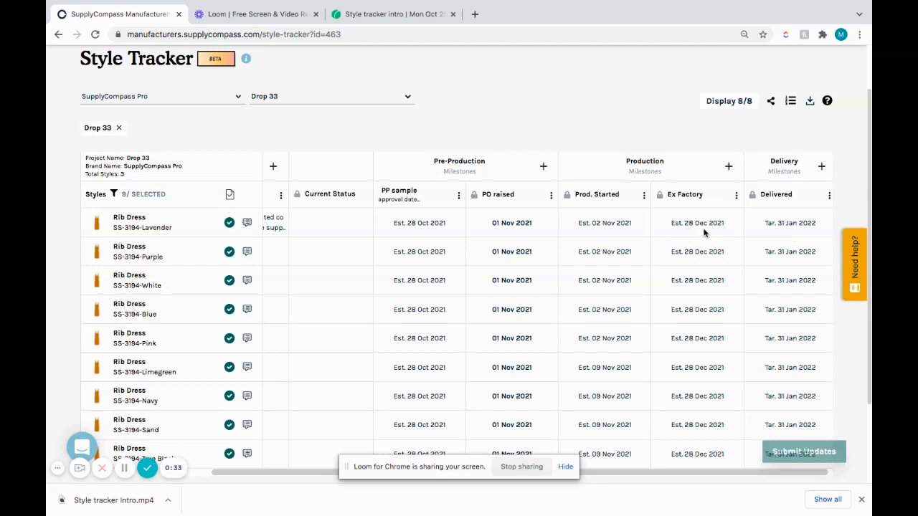
{"action": "left_click", "coordinate": [795, 225]}
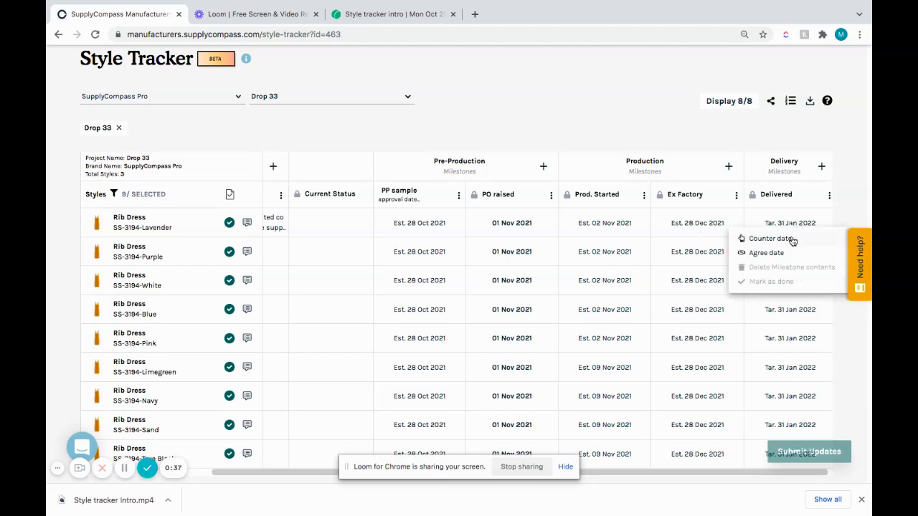
{"action": "left_click", "coordinate": [793, 240]}
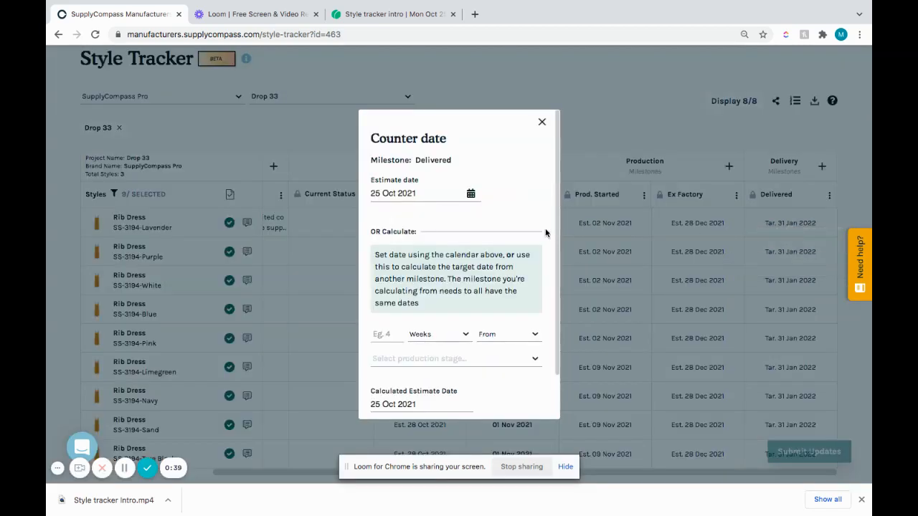
{"action": "left_click", "coordinate": [472, 194]}
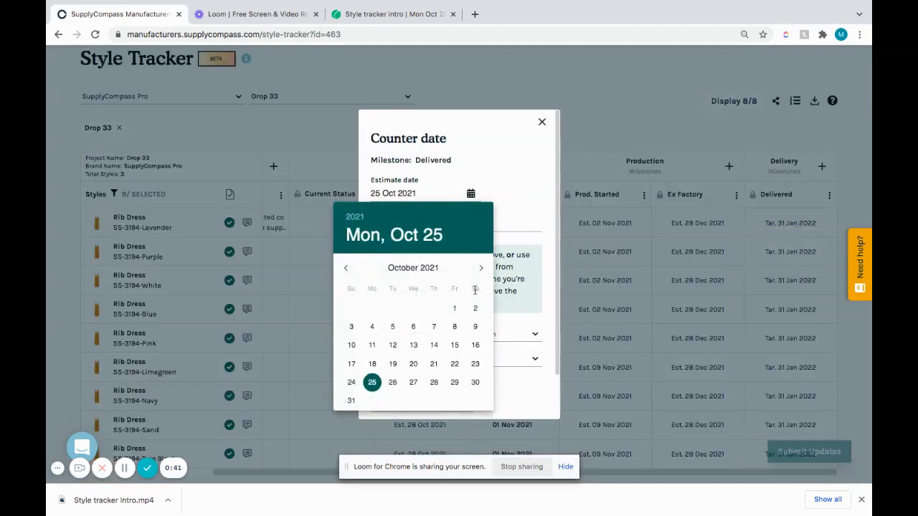
{"action": "left_click", "coordinate": [482, 269]}
{"action": "left_click", "coordinate": [482, 269]}
{"action": "left_click", "coordinate": [482, 269]}
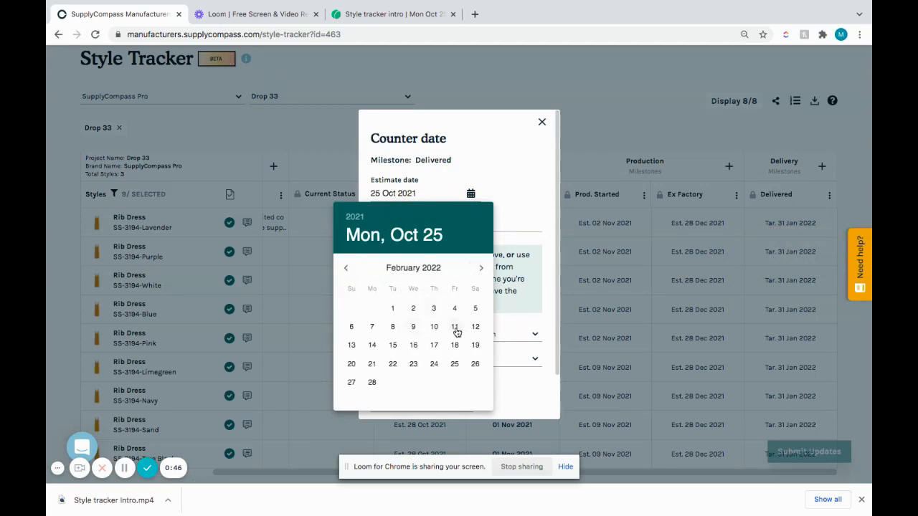
{"action": "left_click", "coordinate": [455, 327]}
{"action": "scroll", "coordinate": [530, 359], "scroll_direction": "down", "scroll_amount": 1}
{"action": "left_click", "coordinate": [528, 394]}
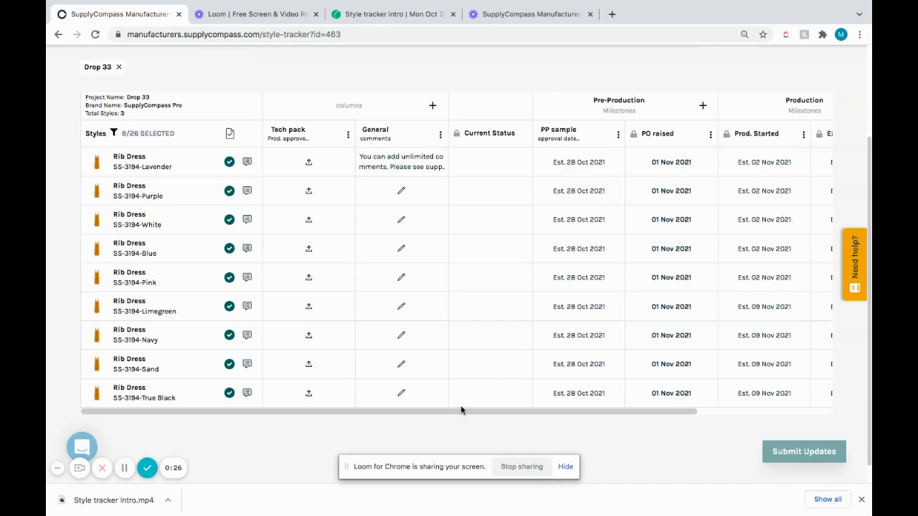
Step: Bulk-mark the PP sample approval milestone as done for all Rib Dress styles, with 27 Oct 2021 as the completion date
{"action": "left_click_drag", "start_coordinate": [461, 409], "coordinate": [592, 409]}
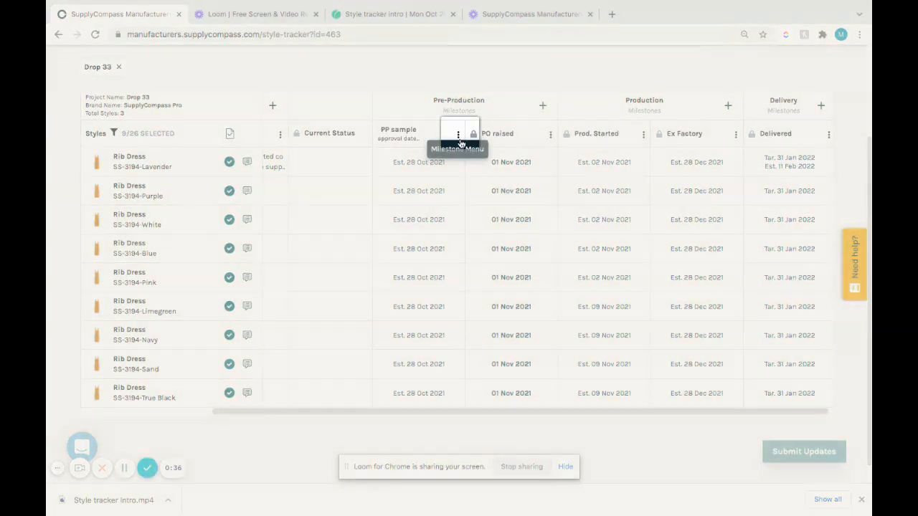
{"action": "left_click", "coordinate": [459, 135]}
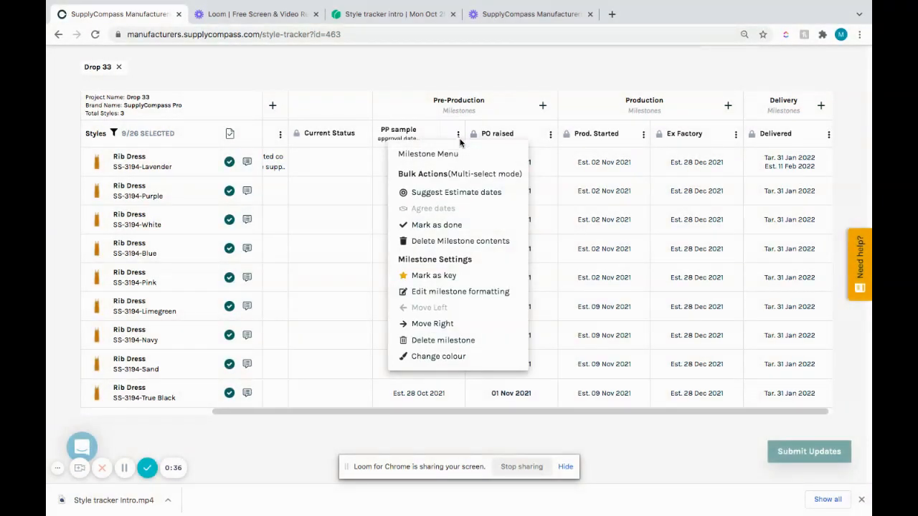
{"action": "left_click", "coordinate": [476, 228]}
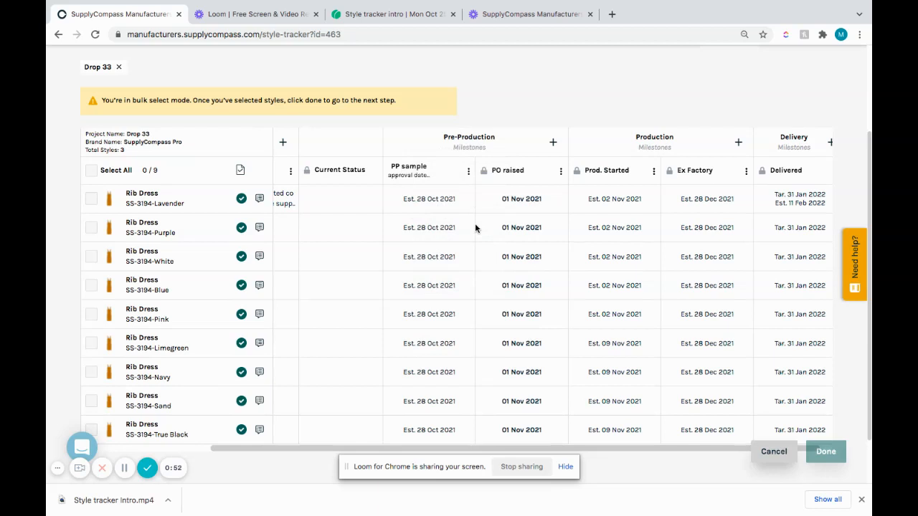
{"action": "left_click", "coordinate": [92, 174]}
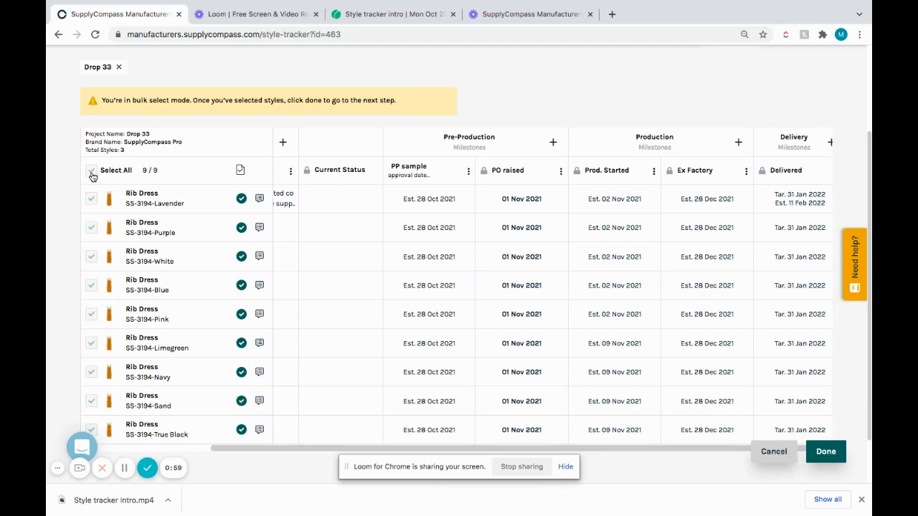
{"action": "left_click", "coordinate": [831, 449]}
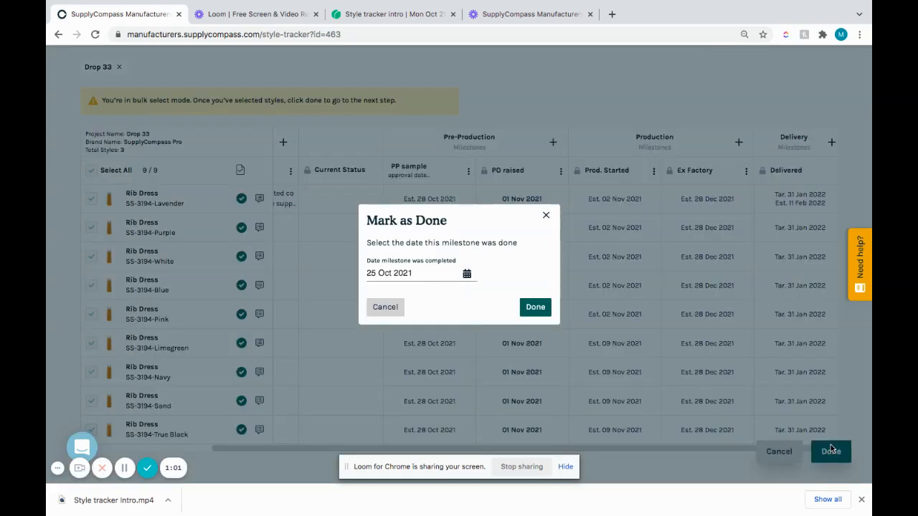
{"action": "left_click", "coordinate": [471, 277]}
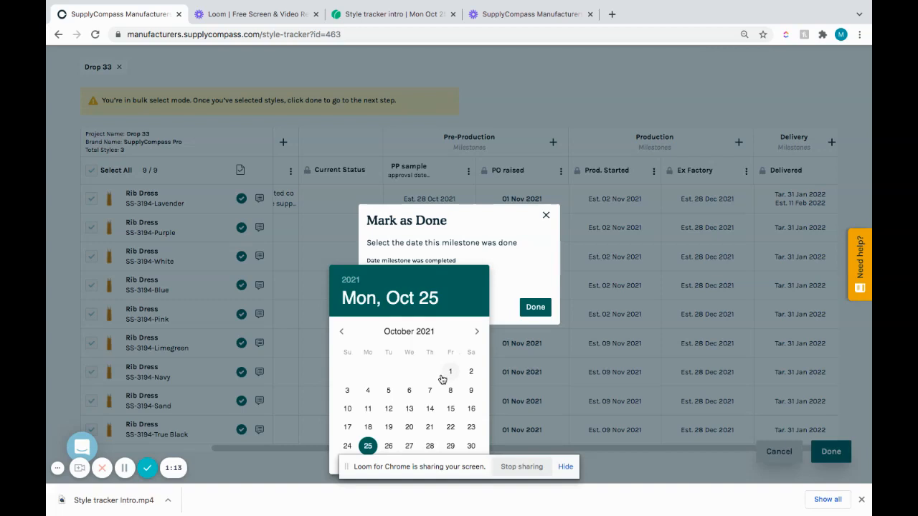
{"action": "left_click", "coordinate": [411, 446]}
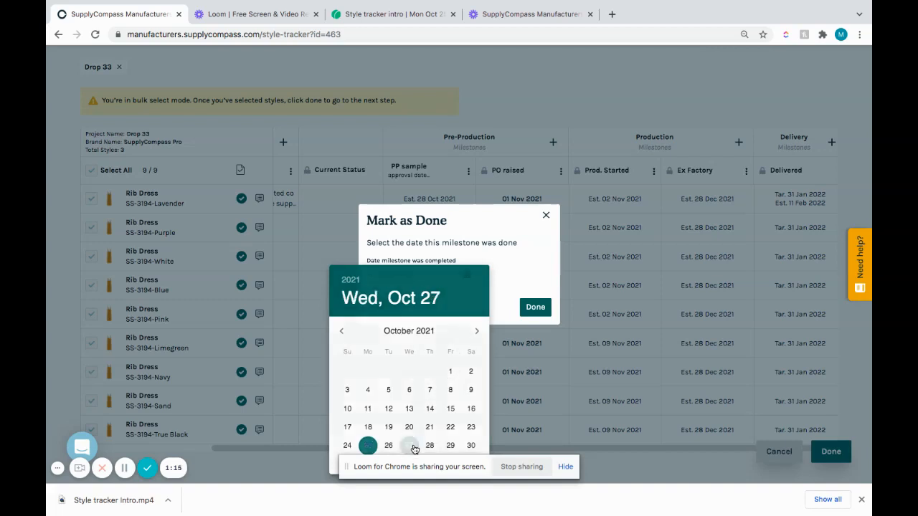
{"action": "left_click", "coordinate": [538, 310]}
{"action": "left_click", "coordinate": [537, 310]}
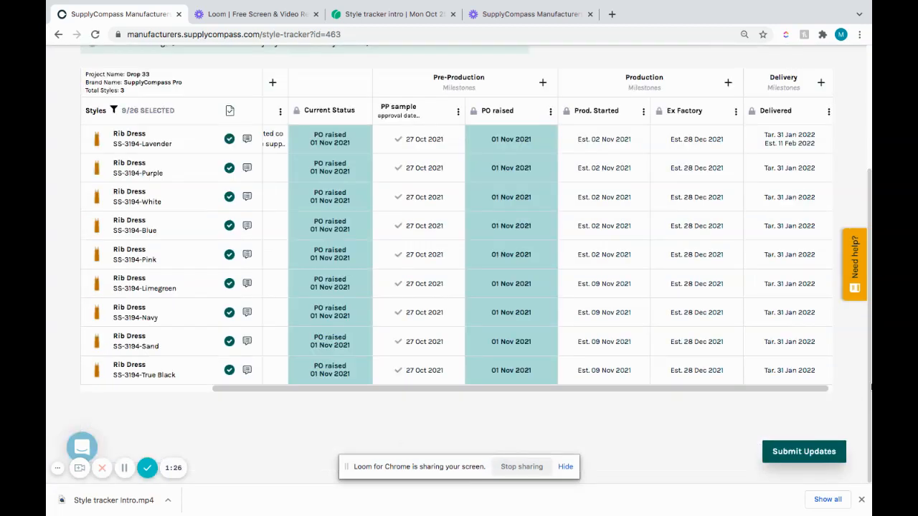
{"action": "scroll", "coordinate": [465, 272], "scroll_direction": "up", "scroll_amount": 1}
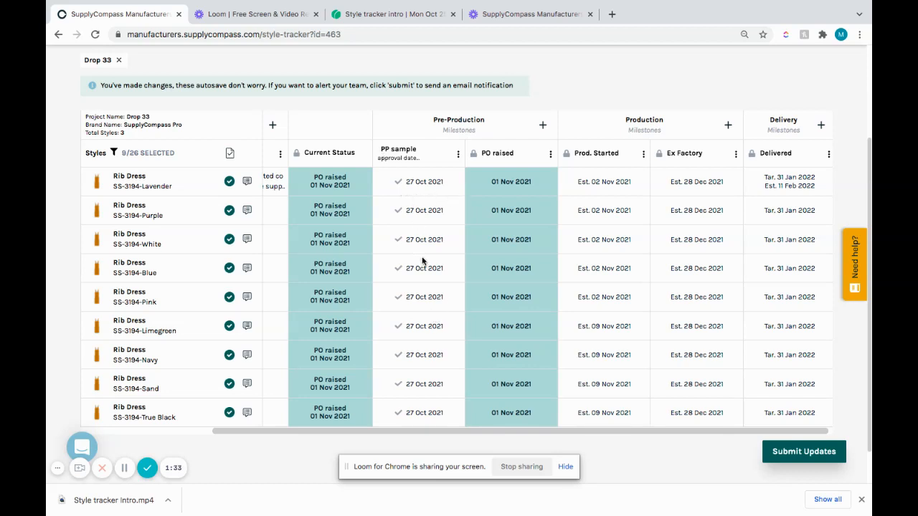
{"action": "mouse_move", "coordinate": [338, 150]}
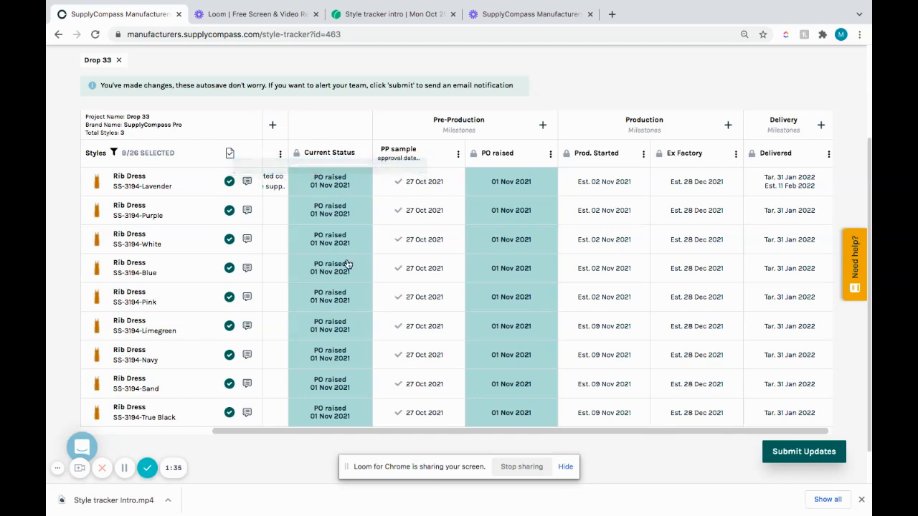